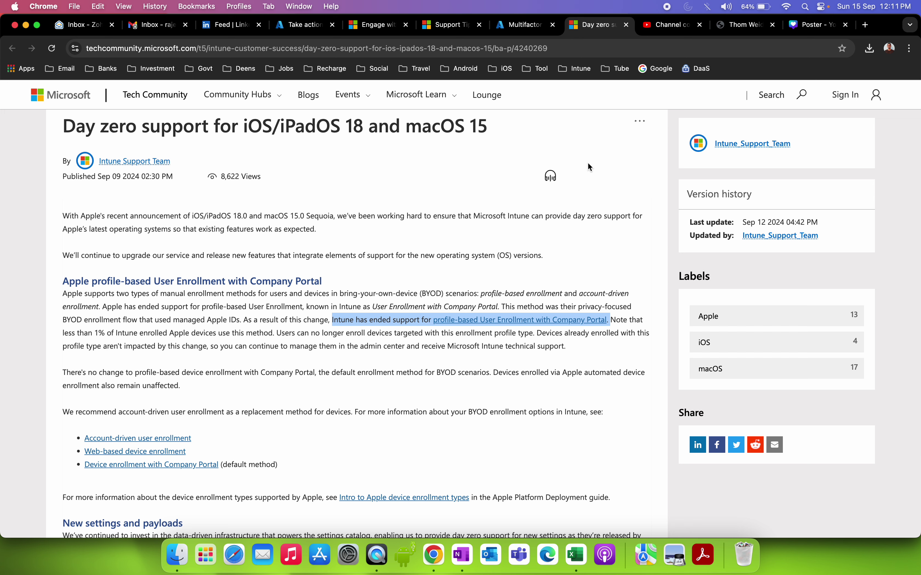
# Step: Scroll to the enrollment paragraph and deselect the Company Portal User Enrollment sentence
pyautogui.scroll(-4, 512, 207)
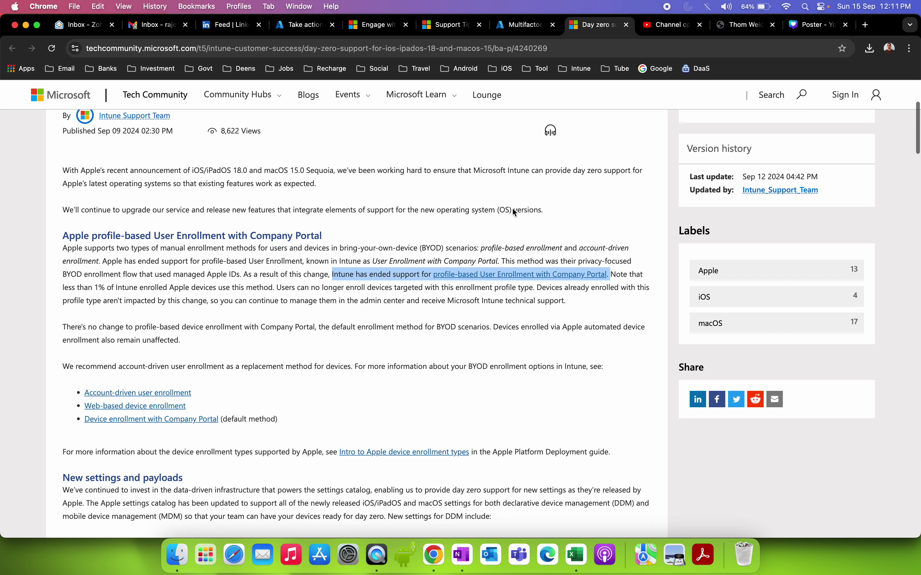
pyautogui.scroll(-1, 513, 209)
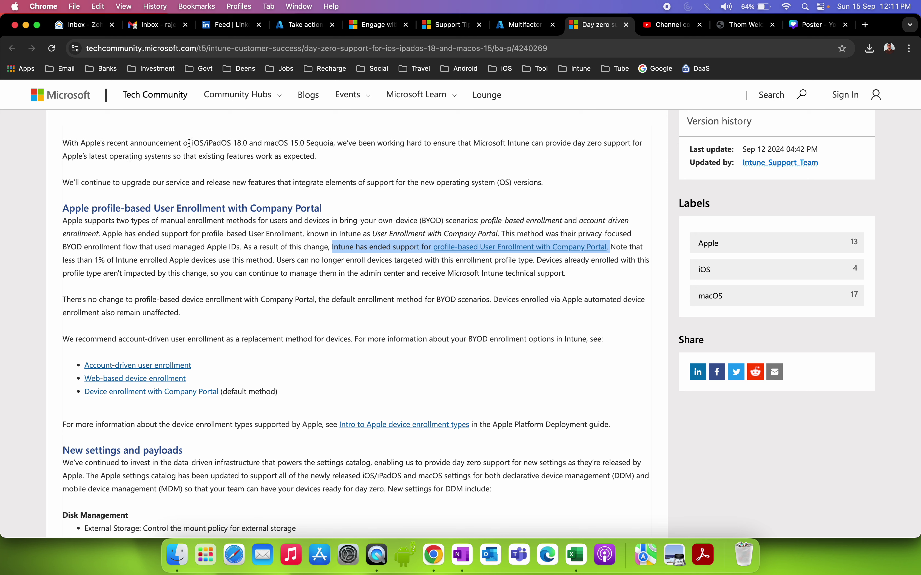
pyautogui.click(268, 143)
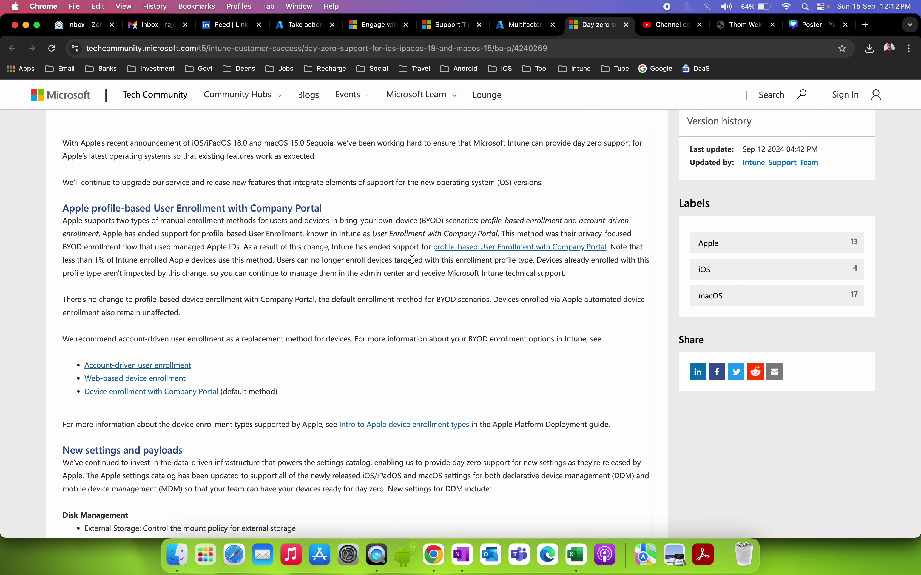
# Step: Scroll past the new DDM, MDM and Intune 2409 settings lists to the ADE Setup Assistant section
pyautogui.scroll(-2, 615, 316)
pyautogui.scroll(-3, 616, 318)
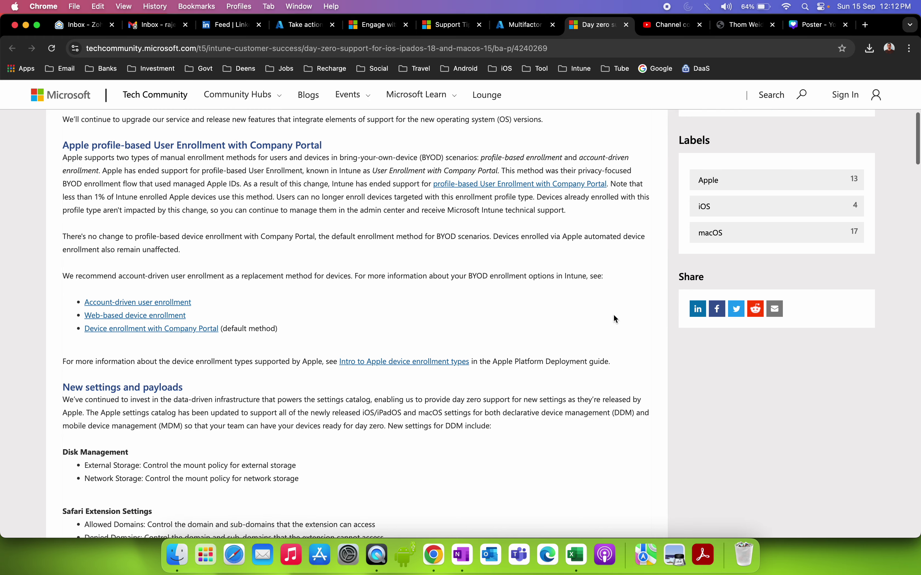
pyautogui.scroll(-15, 630, 285)
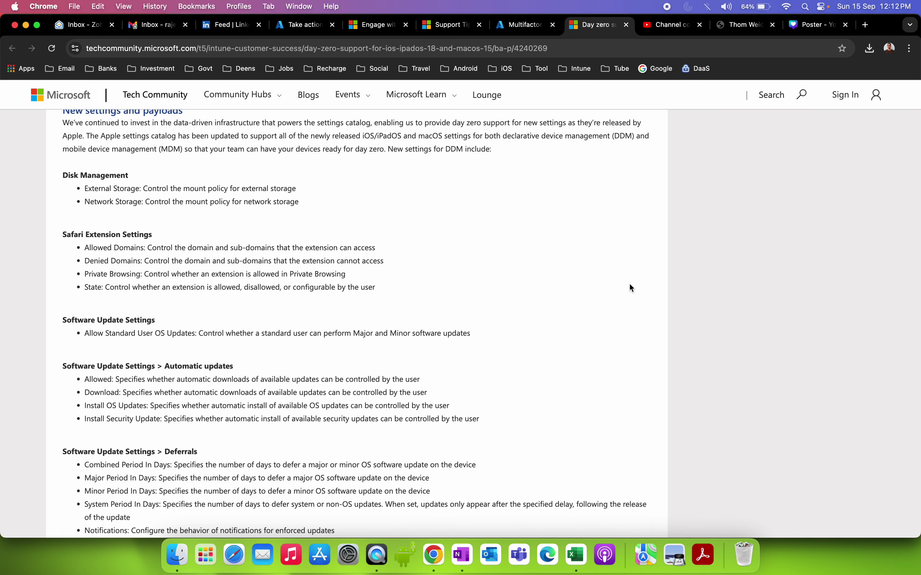
pyautogui.scroll(-3, 629, 288)
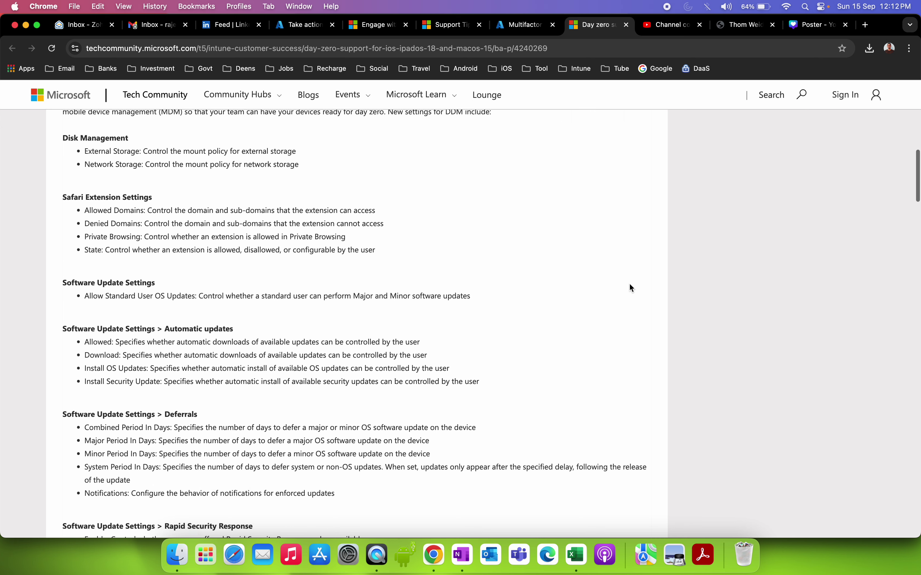
pyautogui.scroll(-7, 630, 288)
pyautogui.scroll(-1, 630, 285)
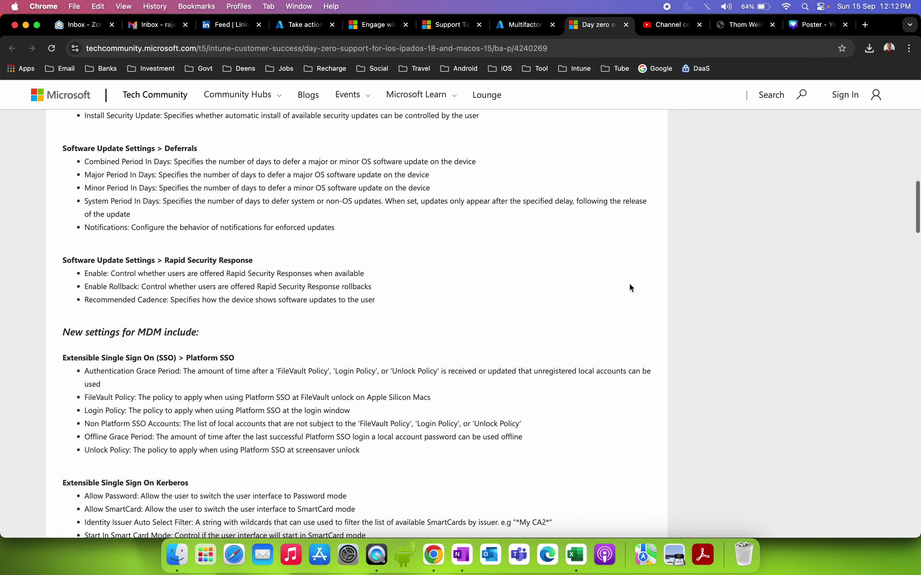
pyautogui.scroll(-2, 630, 285)
pyautogui.scroll(-12, 630, 288)
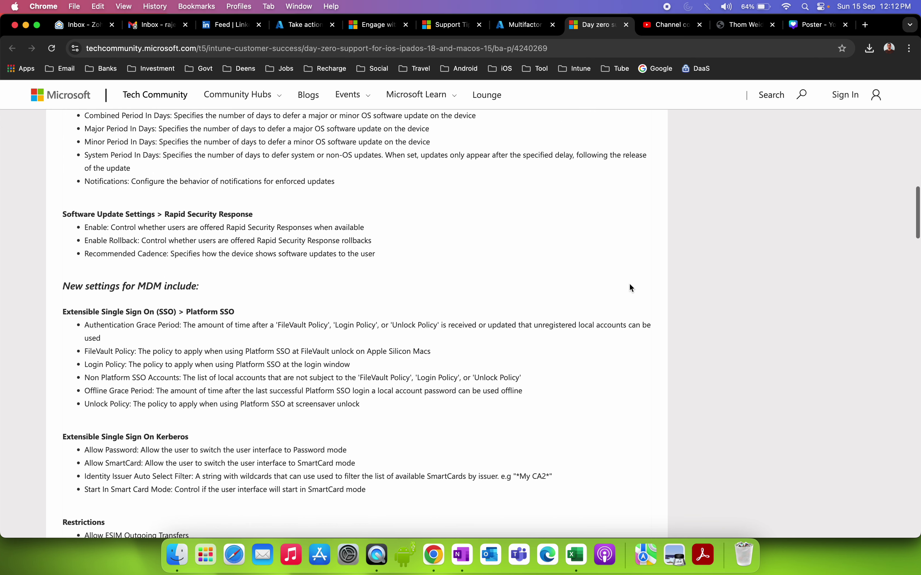
pyautogui.scroll(-4, 630, 288)
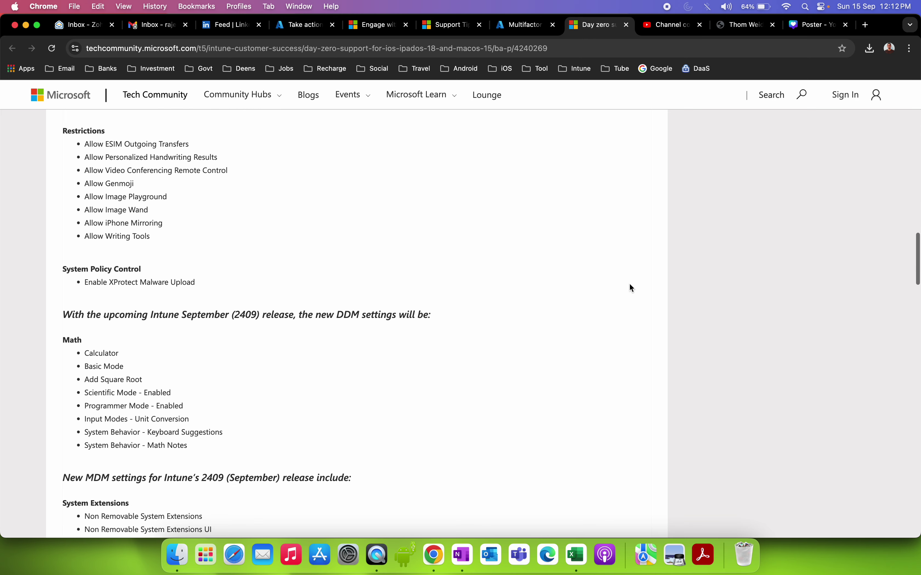
pyautogui.scroll(-3, 630, 288)
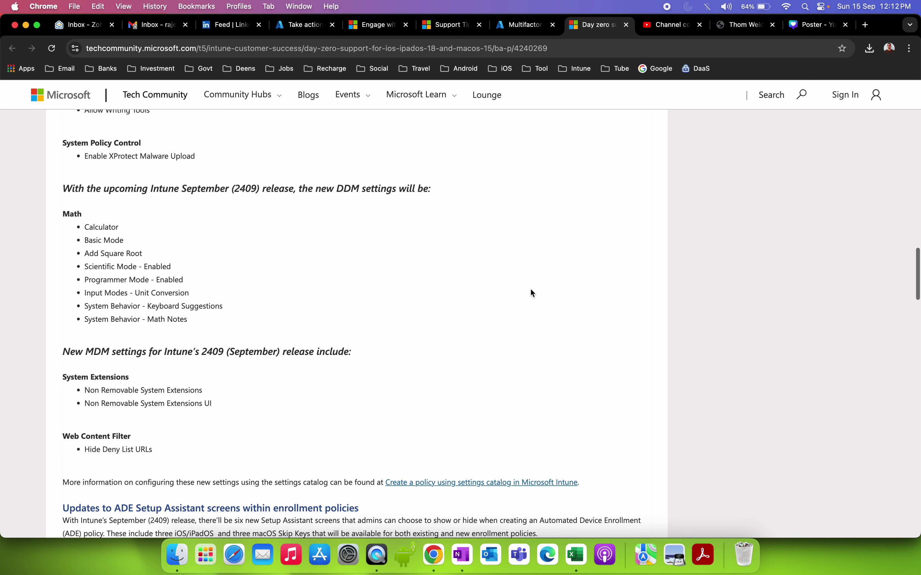
pyautogui.scroll(-10, 440, 278)
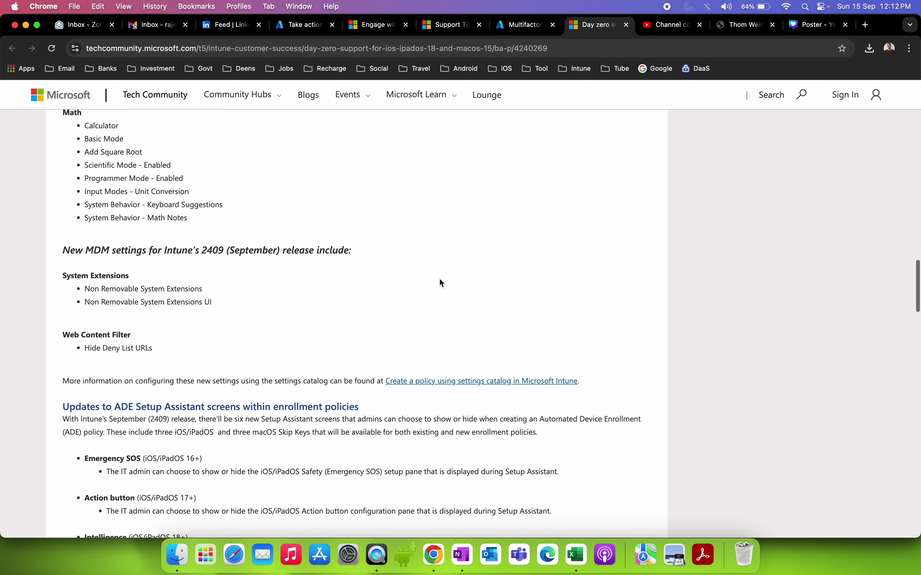
# Step: Highlight Automated Device Enrollment and September (2409) release, then the Intelligence (iOS/iPadOS 18+) item and description
pyautogui.moveTo(112, 238); pyautogui.dragTo(348, 257)
pyautogui.click(349, 257)
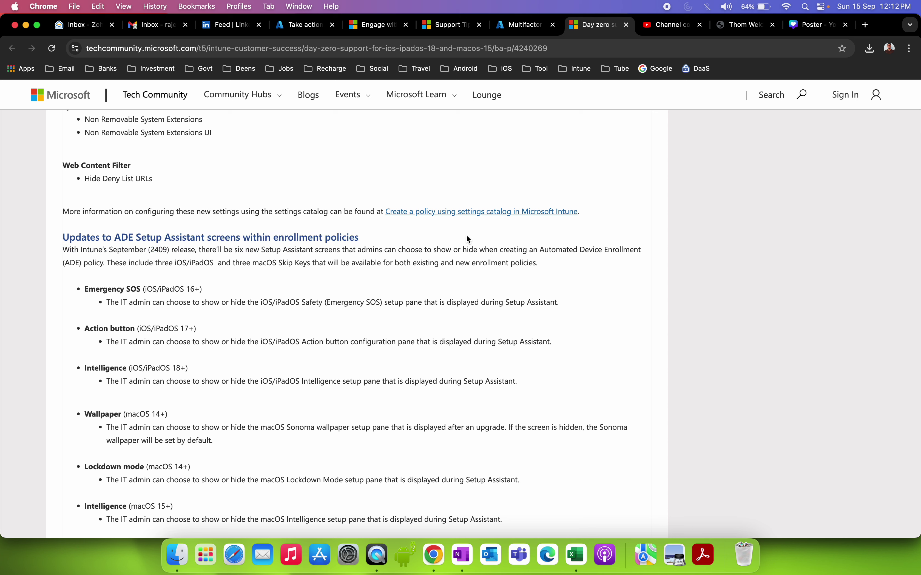
pyautogui.moveTo(540, 250); pyautogui.dragTo(613, 250)
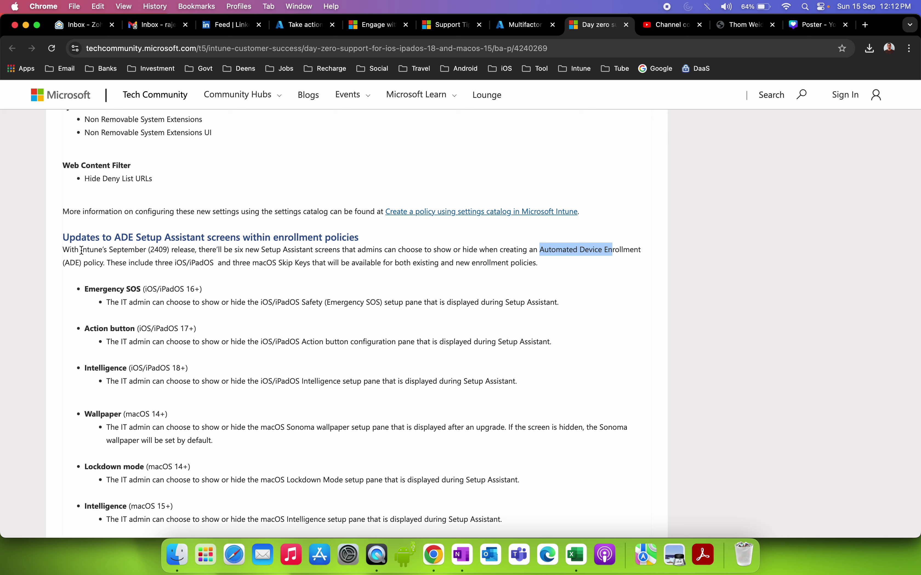
pyautogui.moveTo(81, 250); pyautogui.dragTo(201, 248)
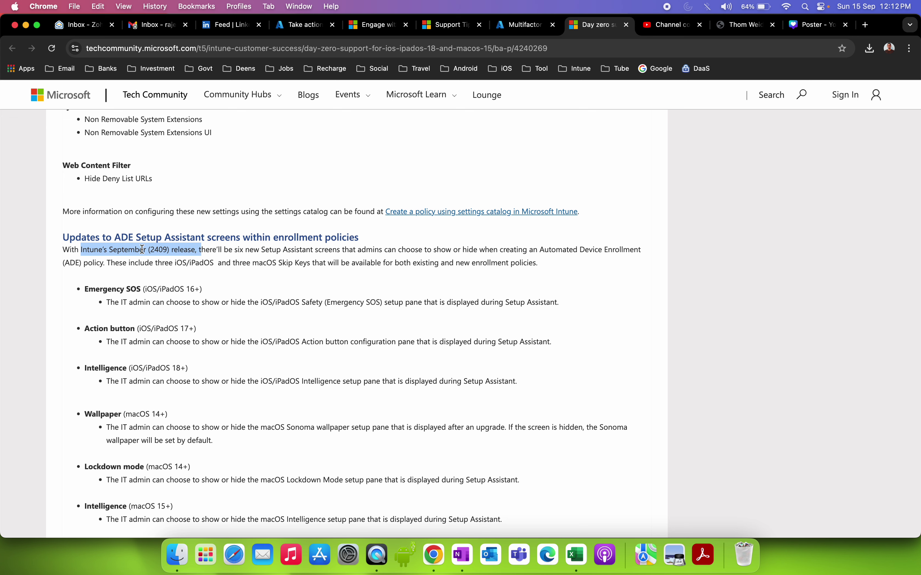
pyautogui.scroll(-5, 315, 315)
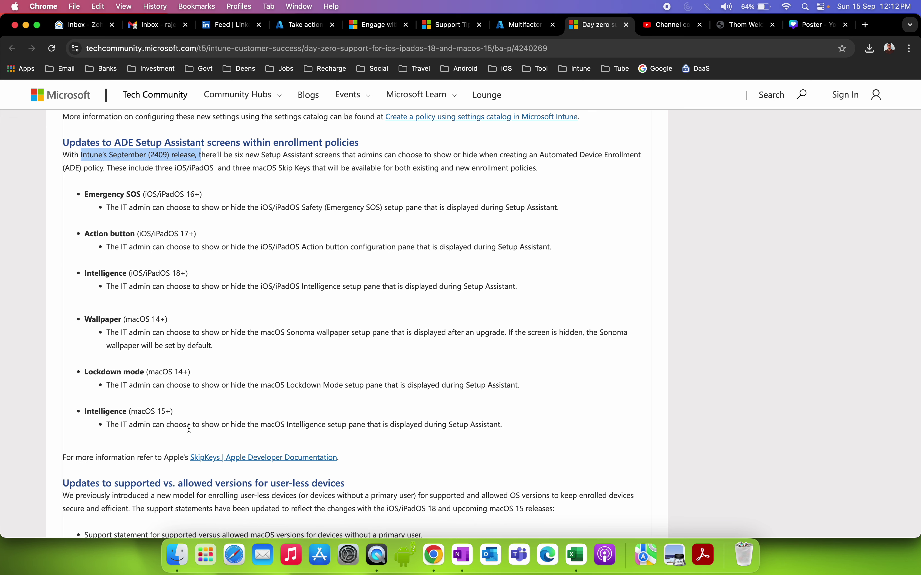
pyautogui.moveTo(84, 272); pyautogui.dragTo(446, 293)
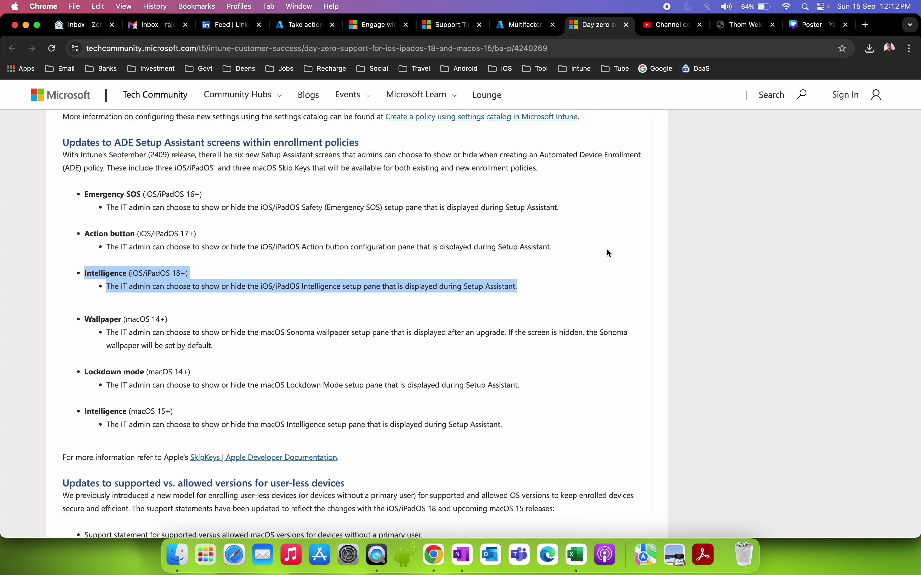
# Step: Scroll up and down through the settings lists and briefly select a heading
pyautogui.scroll(10, 629, 235)
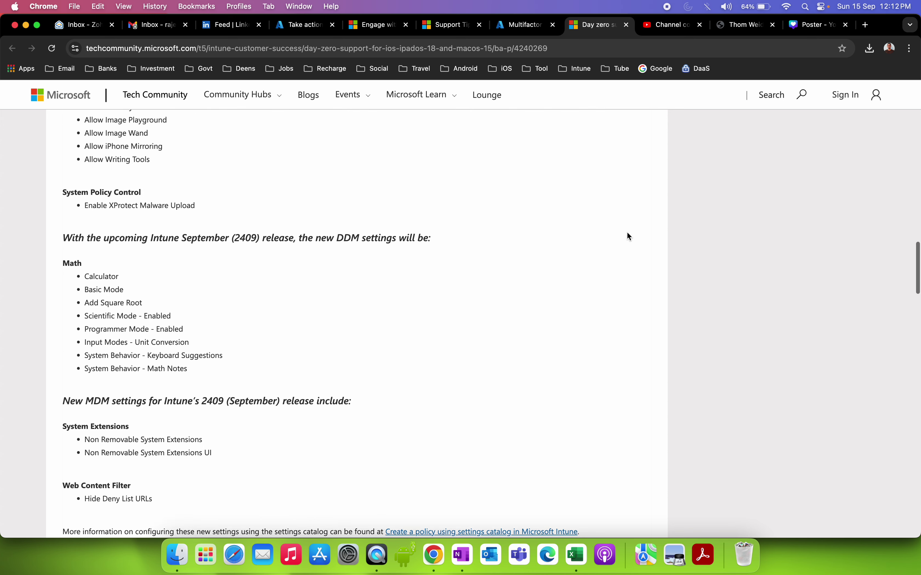
pyautogui.scroll(-5, 629, 236)
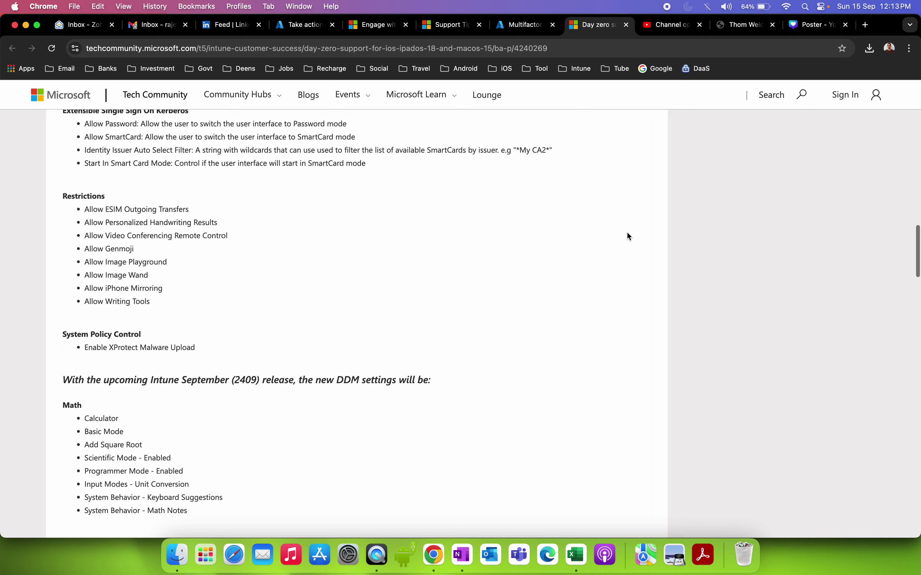
pyautogui.scroll(10, 628, 236)
pyautogui.scroll(2, 630, 237)
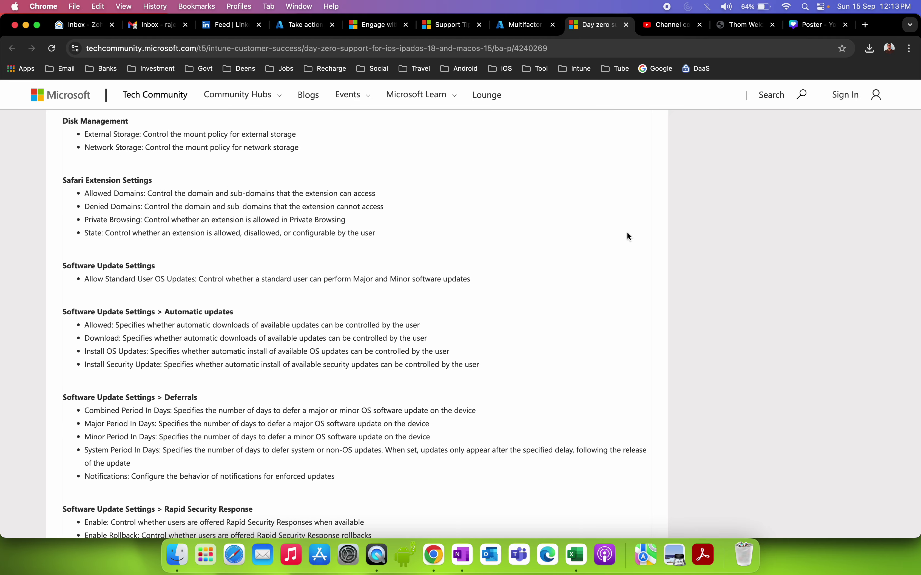
pyautogui.scroll(2, 630, 236)
pyautogui.scroll(-8, 630, 236)
pyautogui.scroll(-6, 628, 236)
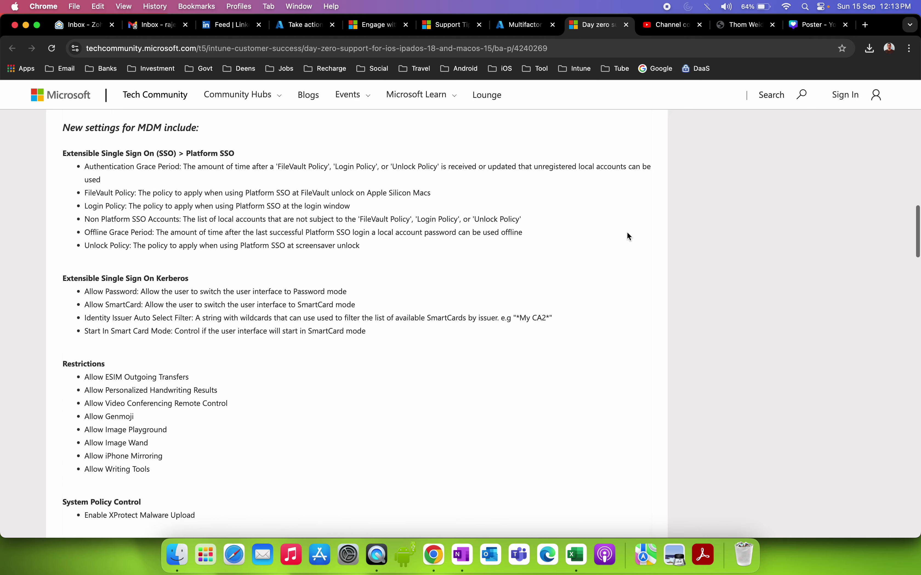
pyautogui.moveTo(234, 131); pyautogui.dragTo(108, 128)
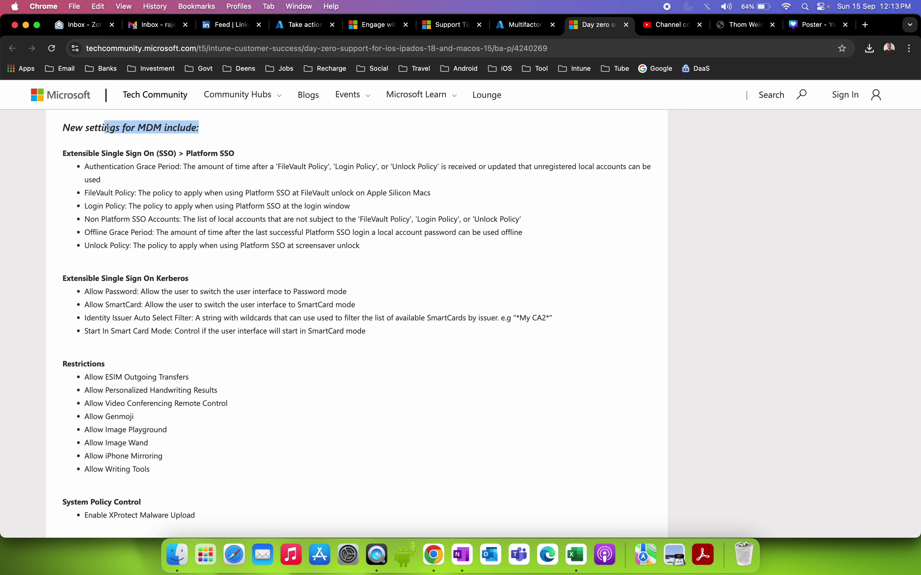
# Step: Briefly highlight the upcoming DDM settings heading, then highlight the day zero support phrase
pyautogui.scroll(-5, 494, 273)
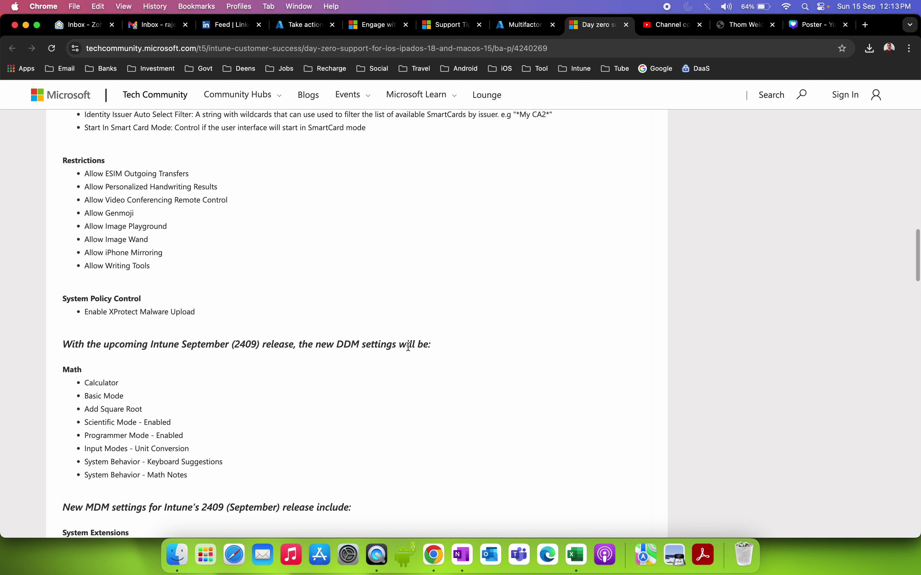
pyautogui.moveTo(431, 345); pyautogui.dragTo(281, 344)
pyautogui.click(366, 356)
pyautogui.scroll(-2, 367, 357)
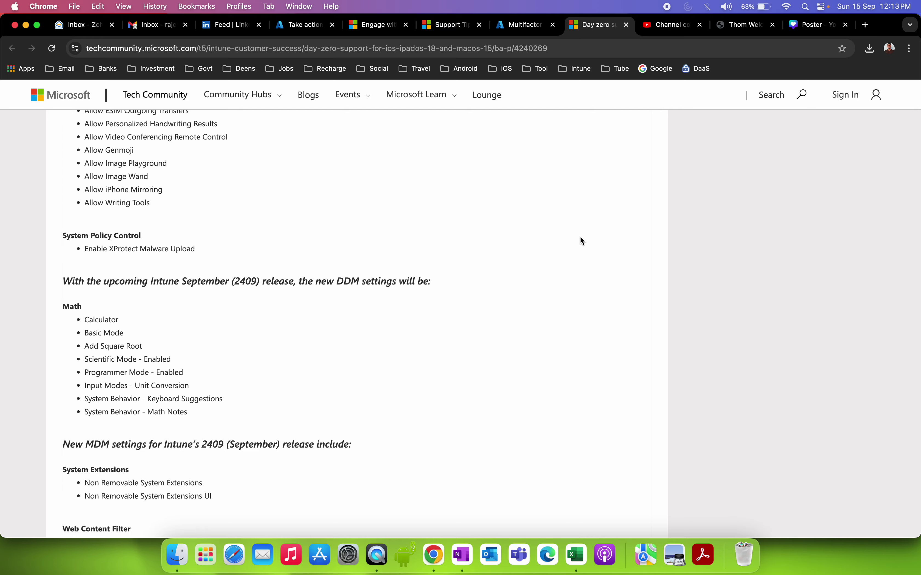
pyautogui.scroll(15, 580, 238)
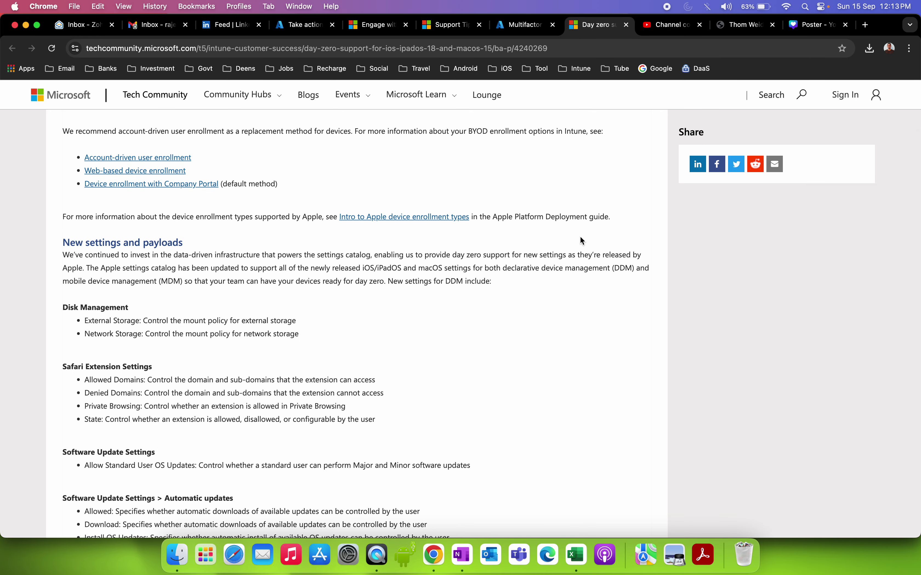
pyautogui.moveTo(423, 255); pyautogui.dragTo(547, 255)
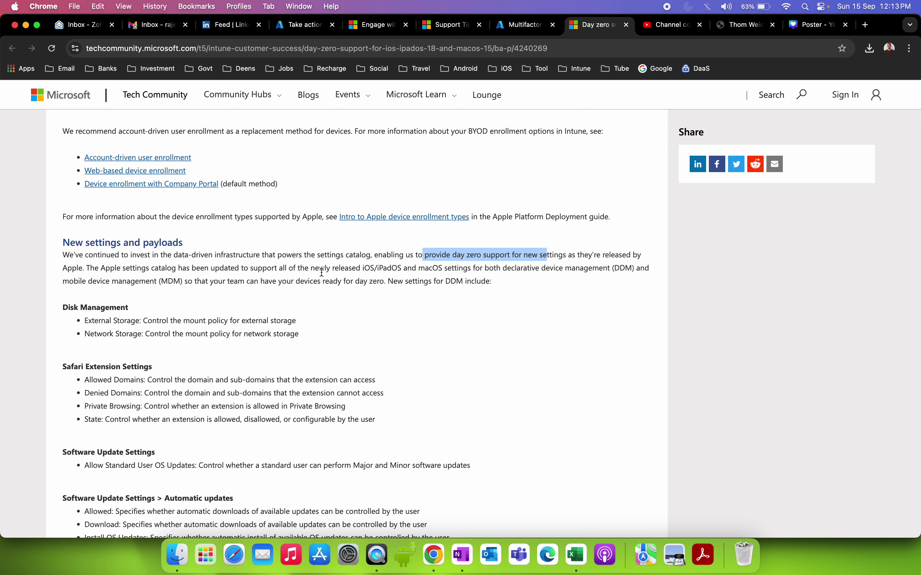
# Step: Highlight intro phrases: new settings as released, Apple settings catalog, iOS/iPadOS and macOS settings, day zero
pyautogui.moveTo(528, 259); pyautogui.dragTo(626, 258)
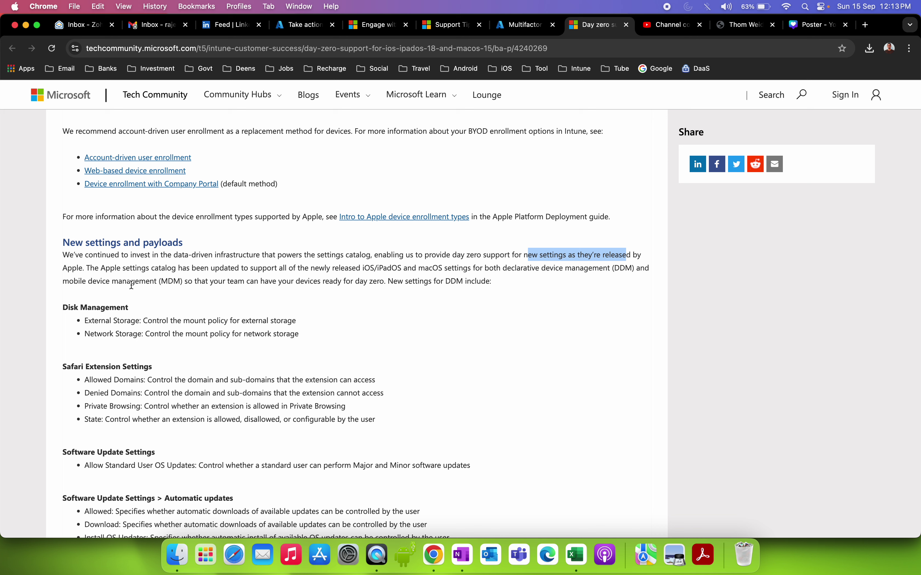
pyautogui.moveTo(87, 268); pyautogui.dragTo(196, 268)
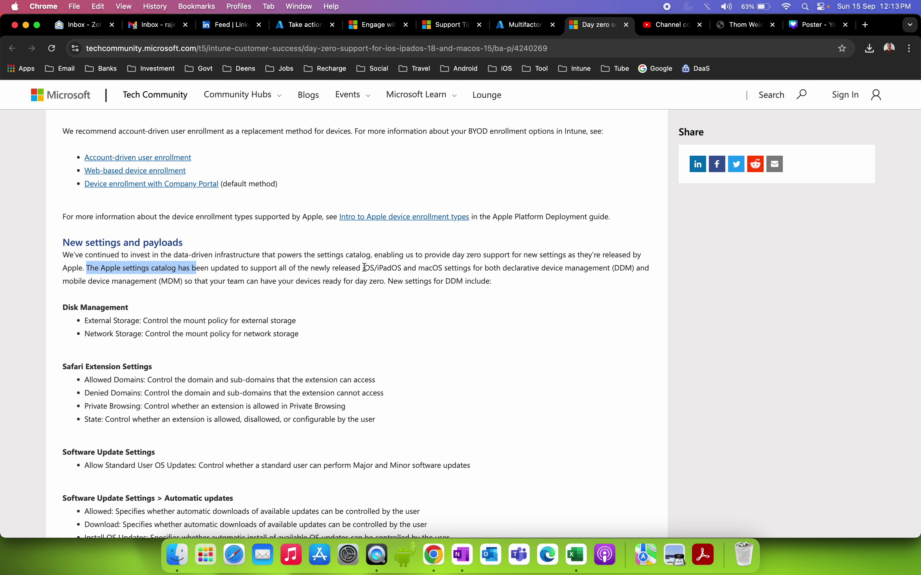
pyautogui.moveTo(364, 267); pyautogui.dragTo(476, 267)
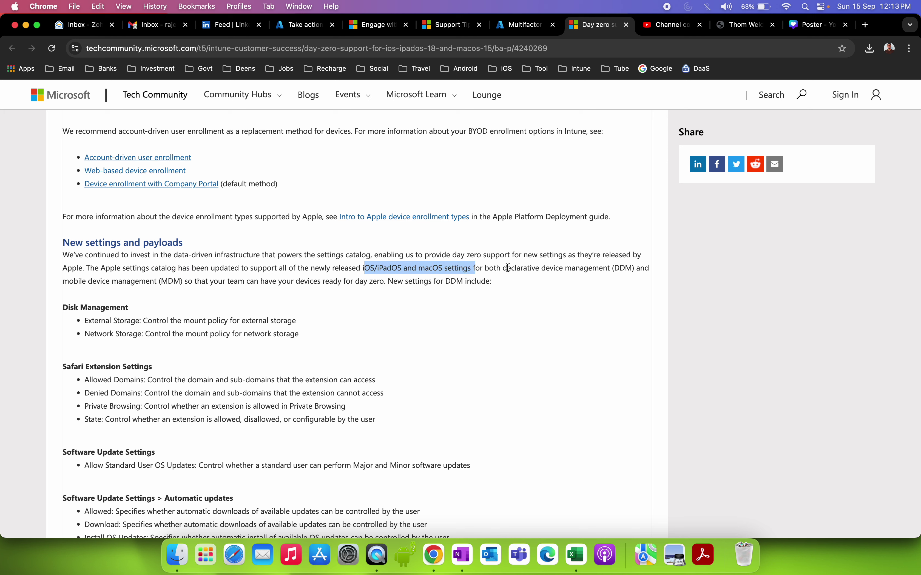
pyautogui.moveTo(184, 280); pyautogui.dragTo(290, 281)
pyautogui.moveTo(356, 281); pyautogui.dragTo(417, 281)
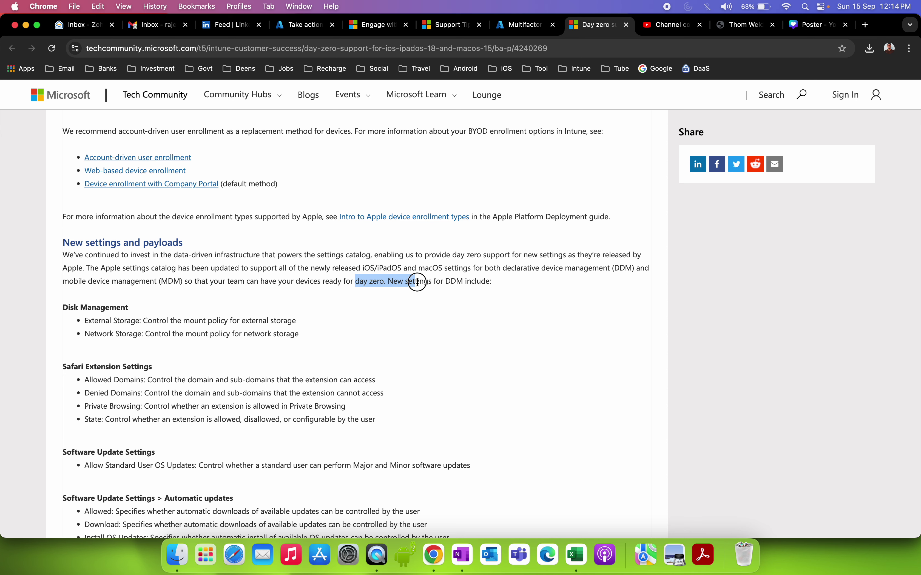
pyautogui.click(500, 285)
pyautogui.moveTo(503, 285); pyautogui.dragTo(388, 283)
# Step: Scroll to the MDM headings and briefly highlight their Platform SSO part
pyautogui.scroll(-3, 344, 355)
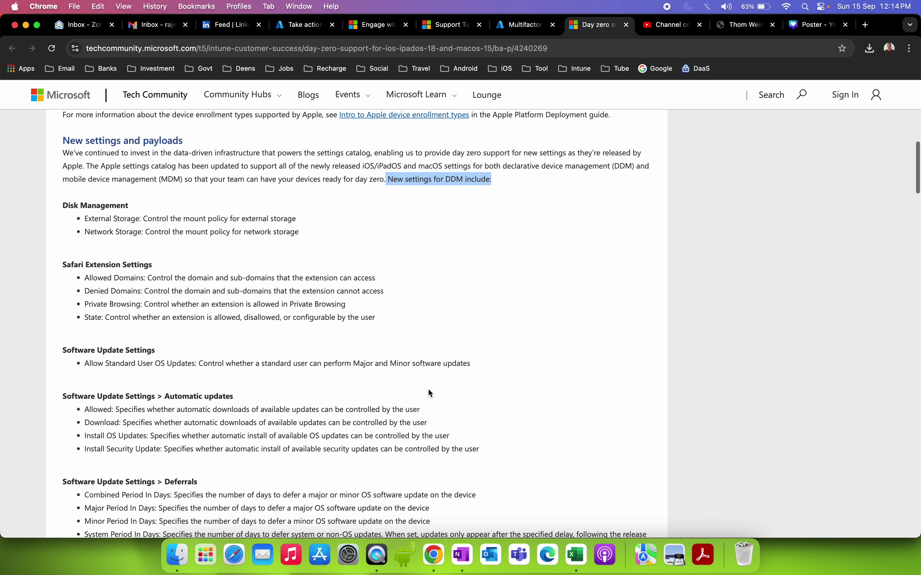
pyautogui.scroll(-6, 511, 307)
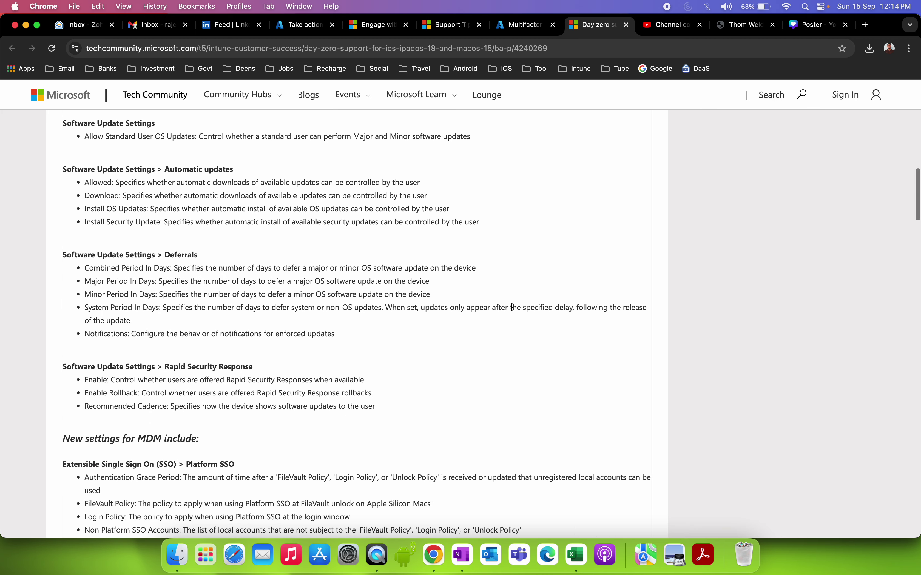
pyautogui.scroll(-8, 512, 310)
pyautogui.scroll(2, 511, 311)
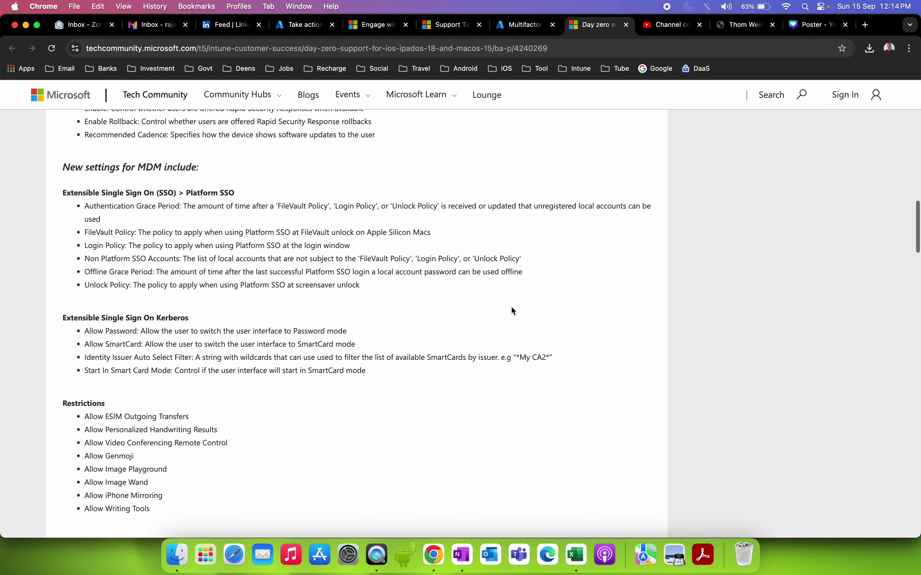
pyautogui.moveTo(207, 170); pyautogui.dragTo(75, 163)
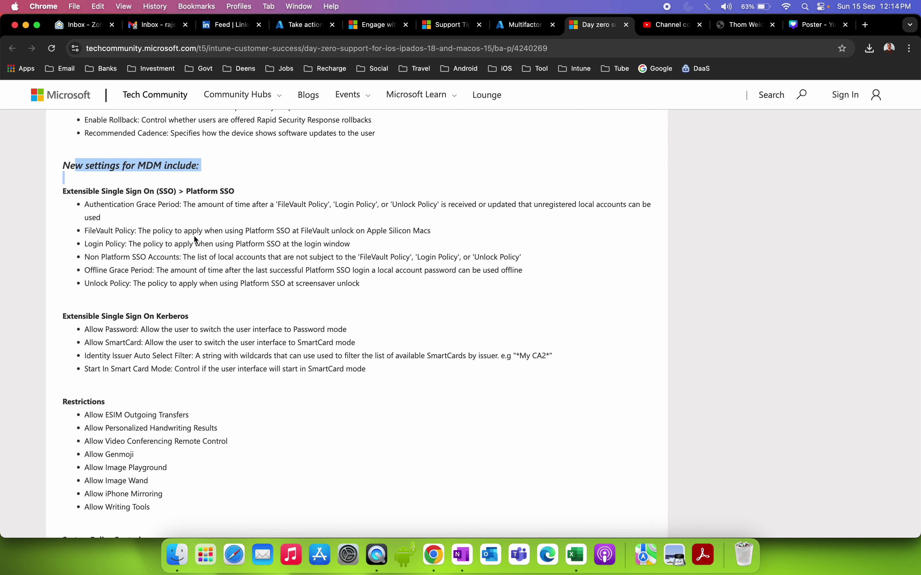
pyautogui.moveTo(154, 191); pyautogui.dragTo(276, 189)
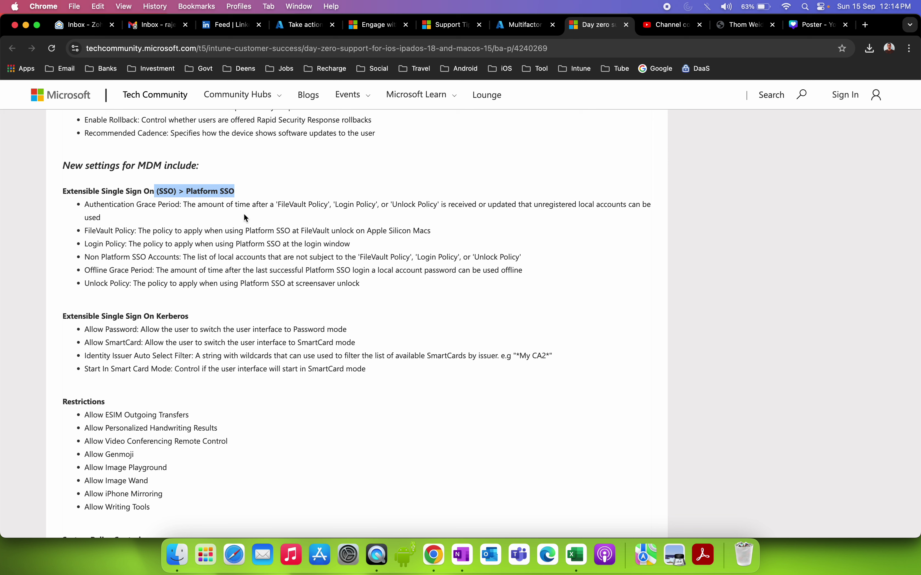
pyautogui.click(174, 255)
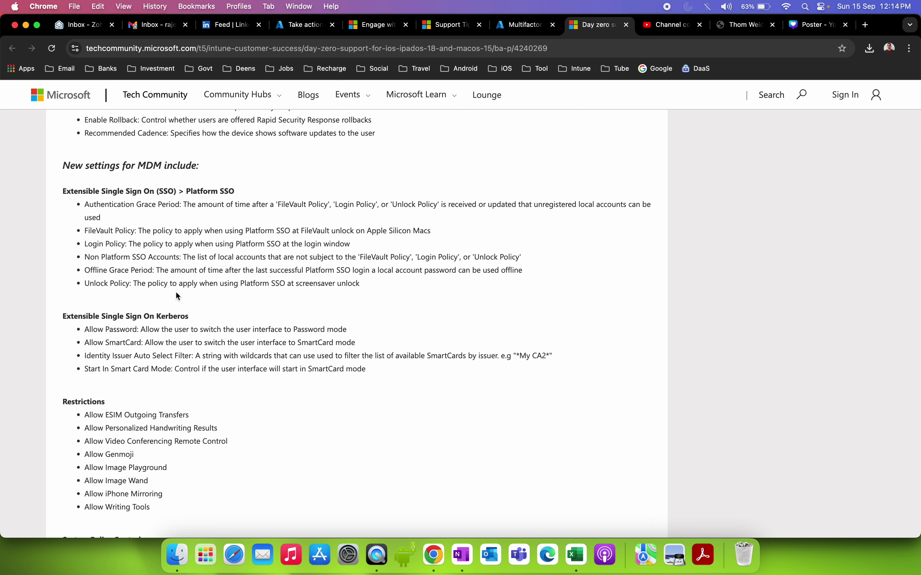
# Step: Select the Kerberos line, then highlight all eight Restrictions Allow settings
pyautogui.moveTo(93, 328); pyautogui.dragTo(221, 329)
pyautogui.scroll(-5, 213, 367)
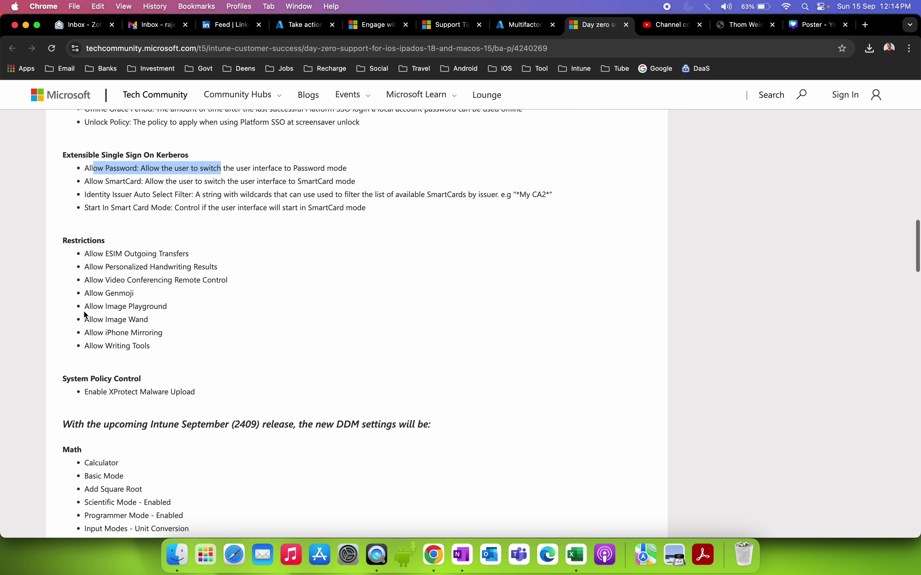
pyautogui.moveTo(84, 253); pyautogui.dragTo(164, 352)
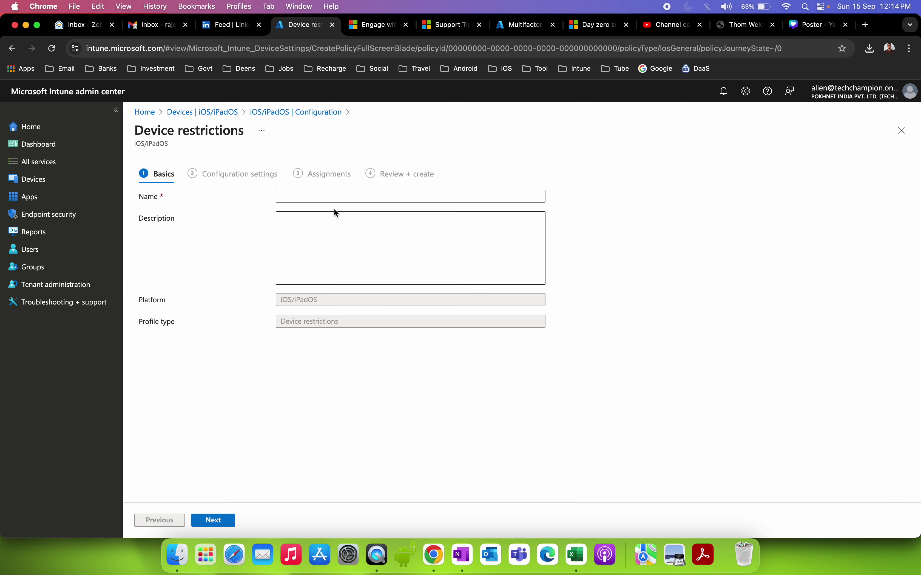
# Step: Name the Device restrictions profile 'iOS AI restriction policy' and advance to Configuration settings
pyautogui.click(331, 198)
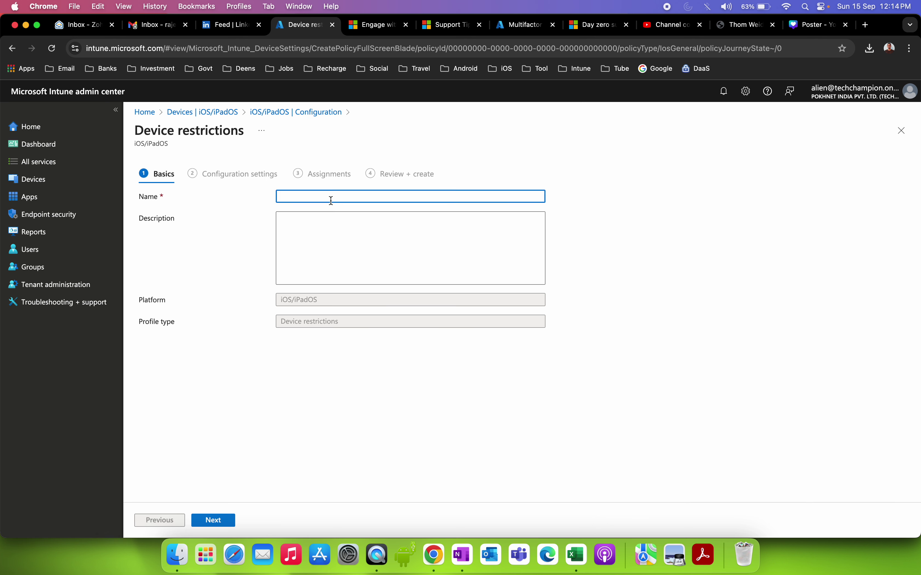
pyautogui.write('iOS Al restrciton P')
pyautogui.press('BackSpace')
pyautogui.press('BackSpace')
pyautogui.press('BackSpace')
pyautogui.press('BackSpace')
pyautogui.press('BackSpace')
pyautogui.press('BackSpace')
pyautogui.press('BackSpace')
pyautogui.write('iction policy')
pyautogui.click(224, 521)
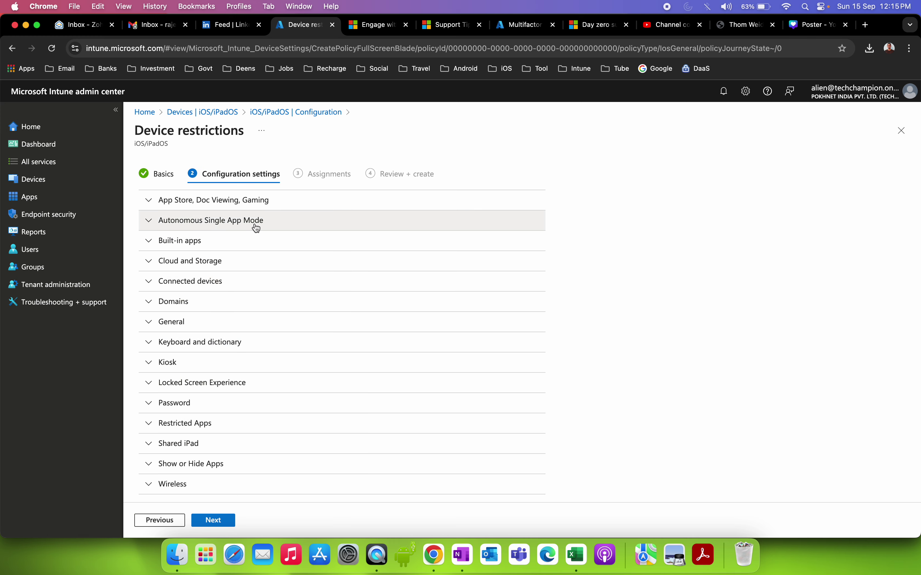
# Step: Expand the App Store, Doc Viewing, Gaming and Restricted Apps setting categories
pyautogui.click(252, 207)
pyautogui.scroll(-3, 240, 325)
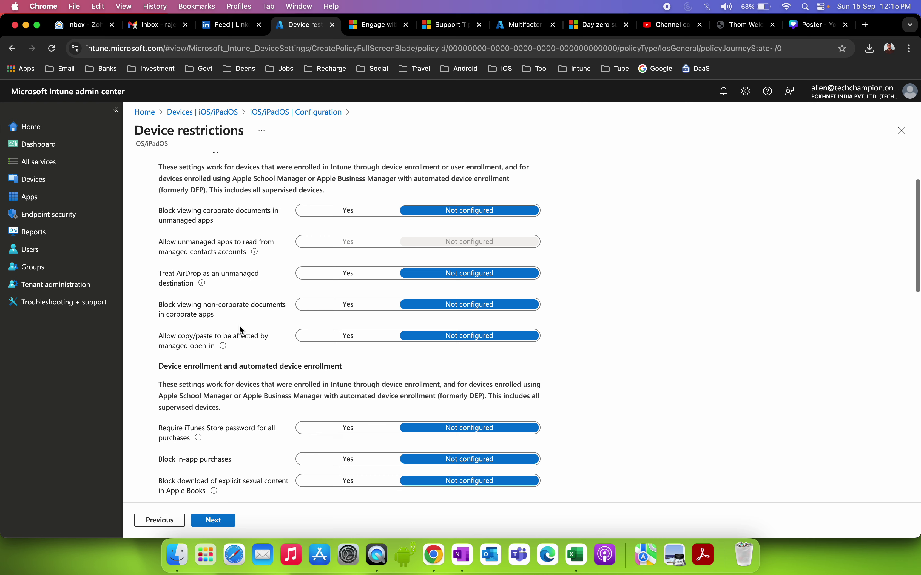
pyautogui.scroll(-15, 246, 320)
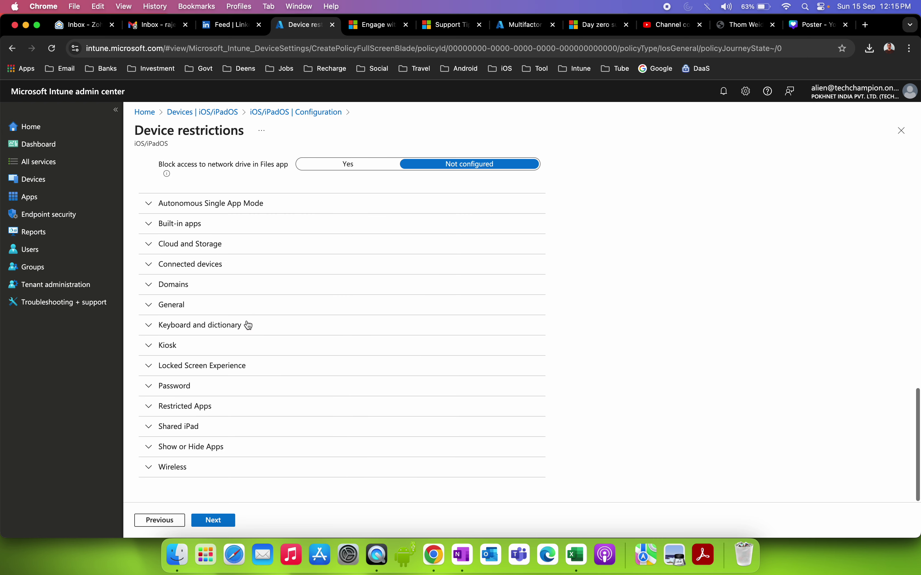
pyautogui.click(243, 406)
pyautogui.scroll(-1, 360, 292)
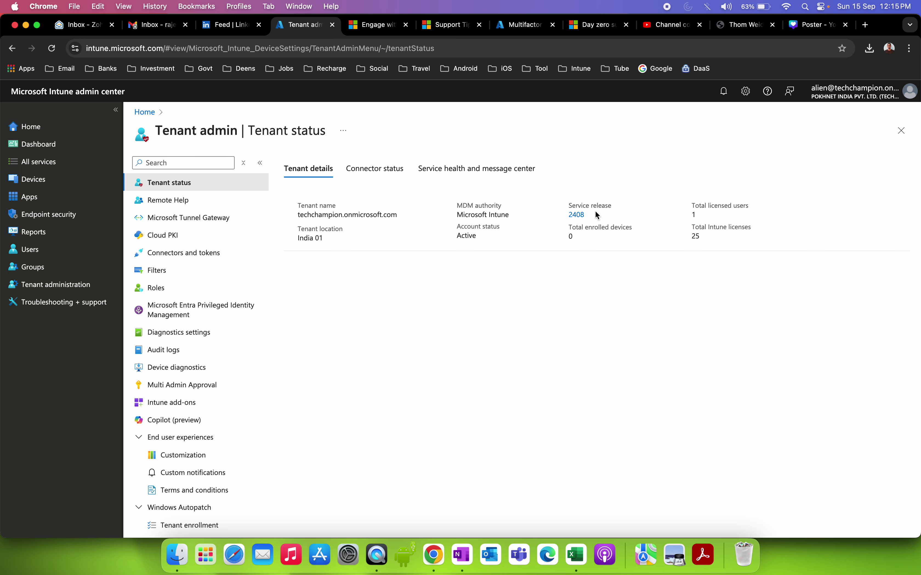
# Step: Cycle through the Support Tip and Engage with Intune articles back to the Day zero article
pyautogui.click(449, 24)
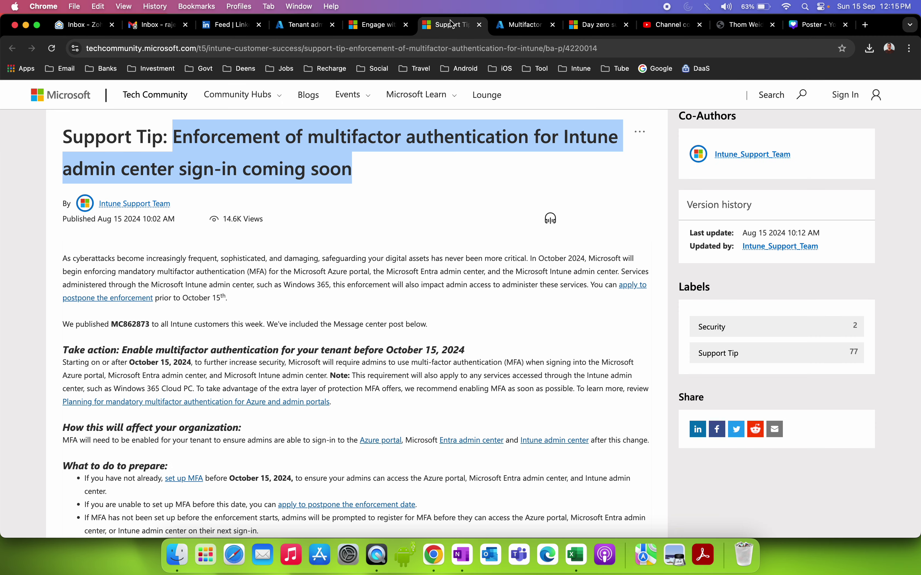
pyautogui.click(377, 22)
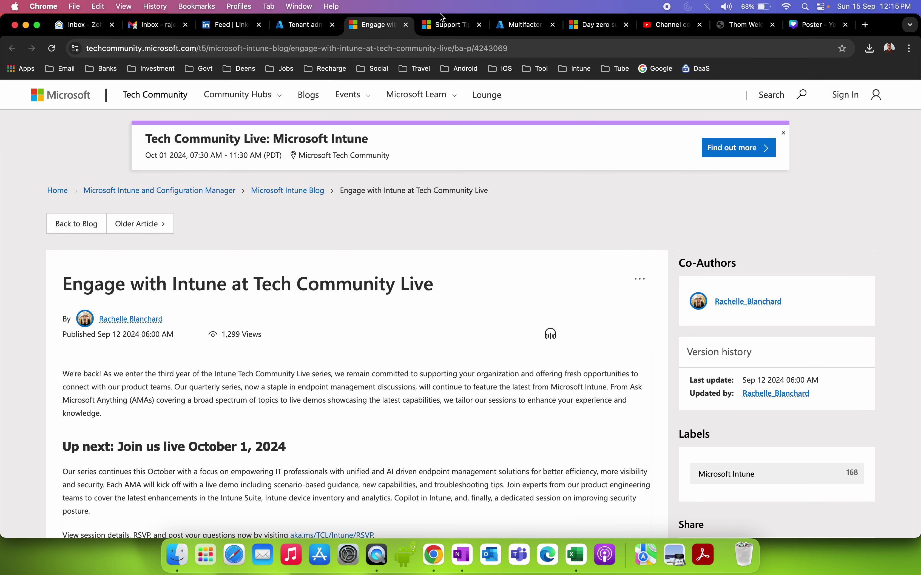
pyautogui.click(596, 29)
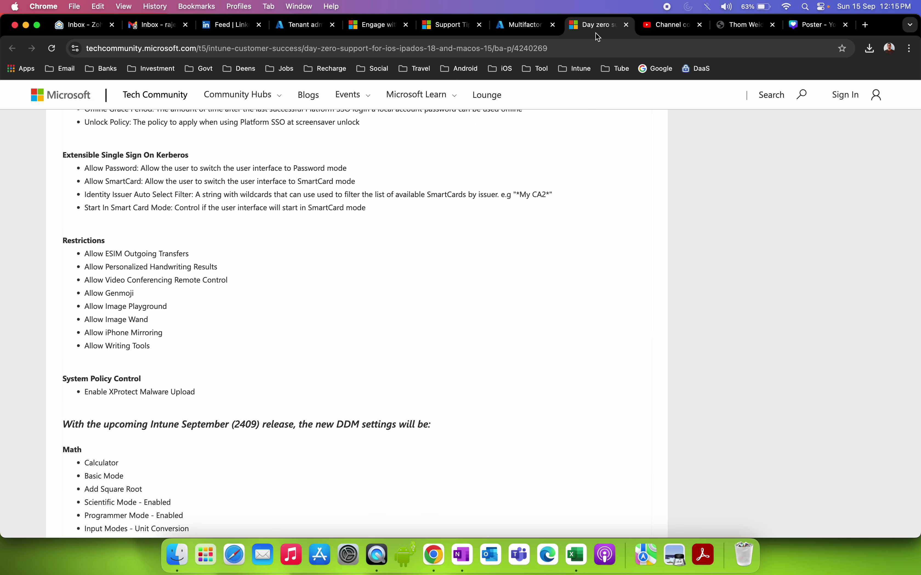
# Step: Briefly select the 2409 release heading and the Restrictions list, then scroll onward
pyautogui.scroll(5, 238, 245)
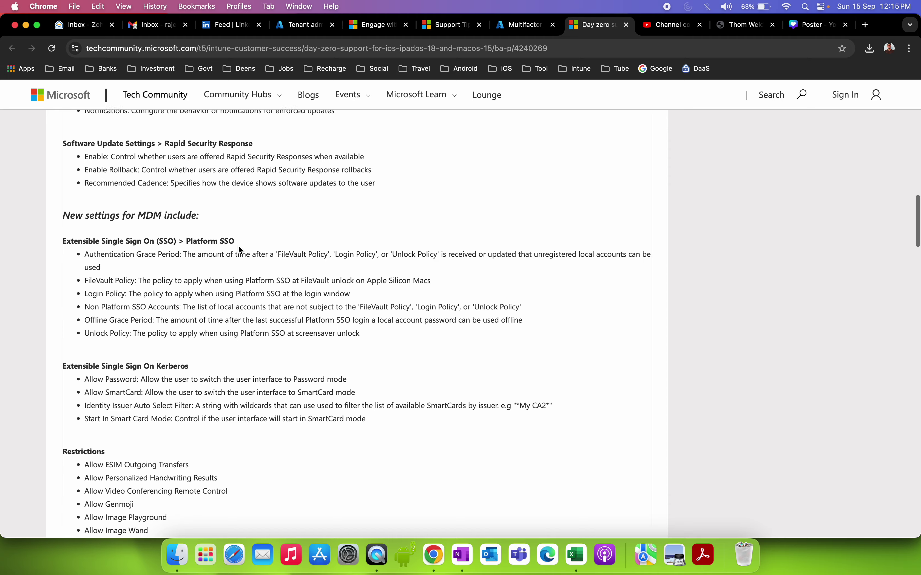
pyautogui.scroll(-10, 238, 245)
pyautogui.scroll(1, 161, 199)
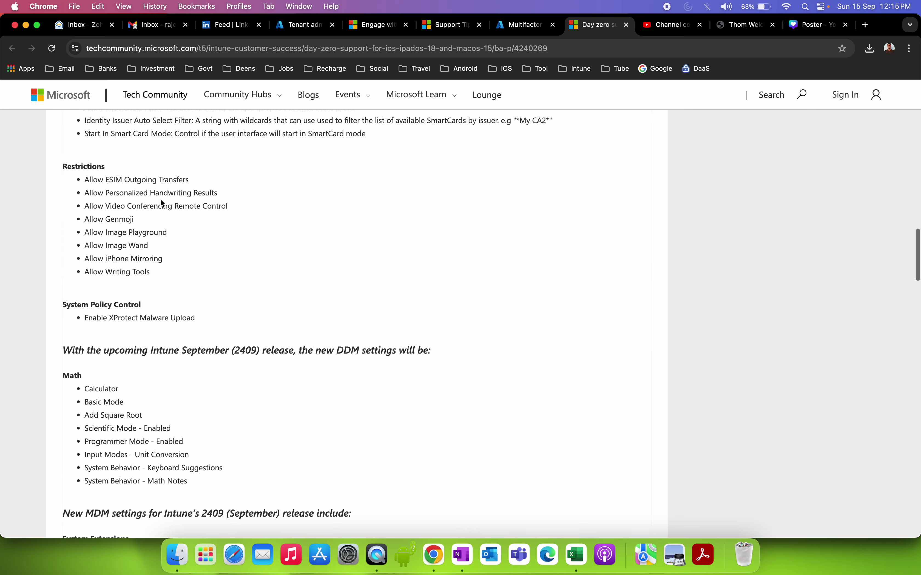
pyautogui.moveTo(207, 353); pyautogui.dragTo(316, 354)
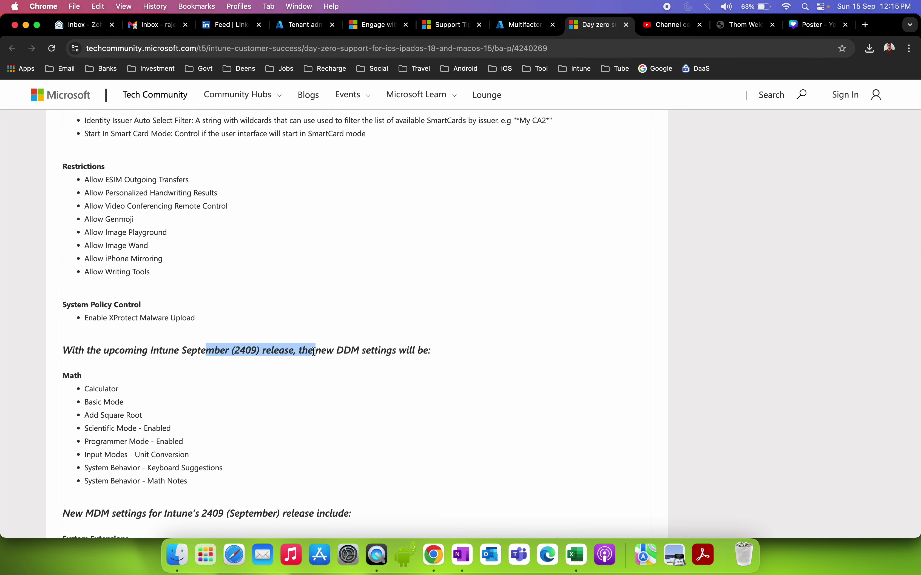
pyautogui.click(267, 354)
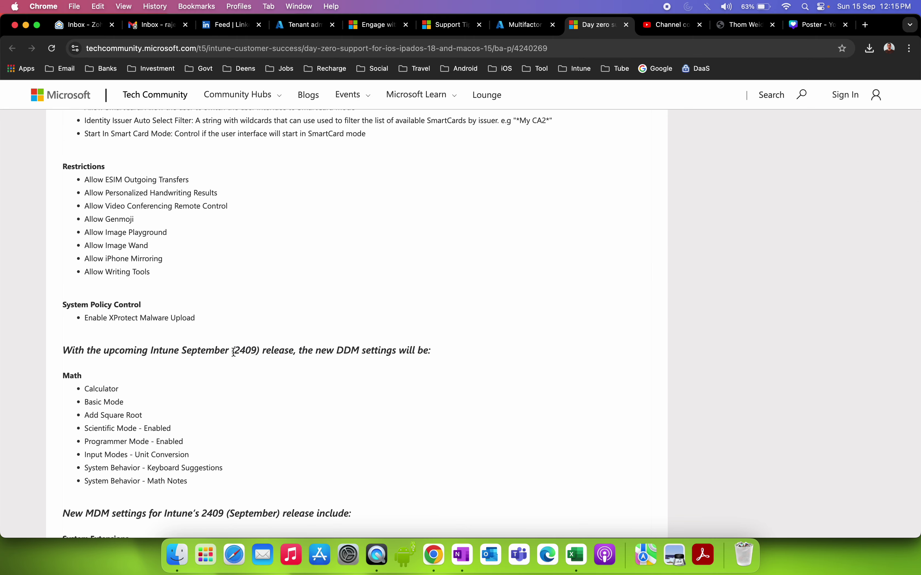
pyautogui.moveTo(83, 180); pyautogui.dragTo(153, 272)
pyautogui.click(247, 239)
pyautogui.scroll(-5, 434, 262)
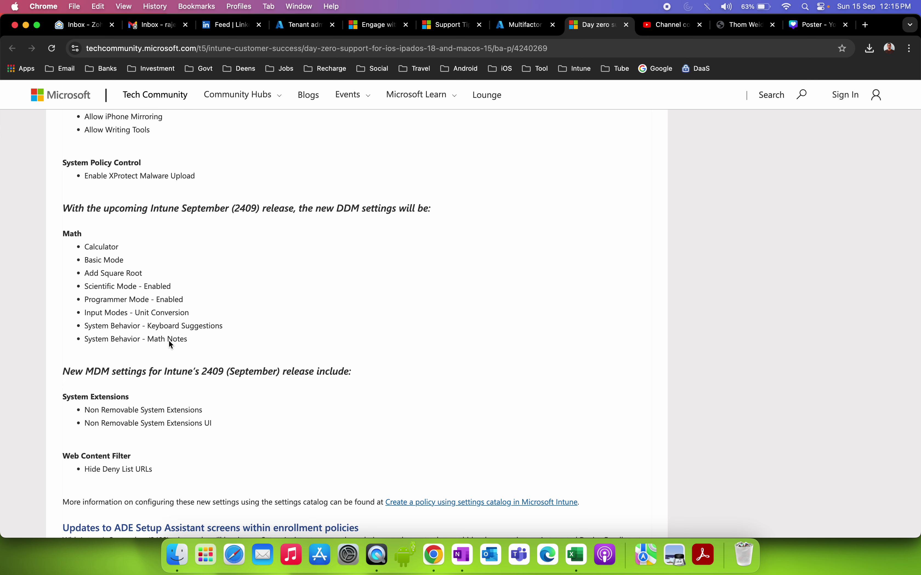
# Step: Briefly highlight the Non Removable System Extensions and Hide Deny List URLs settings
pyautogui.scroll(-3, 294, 280)
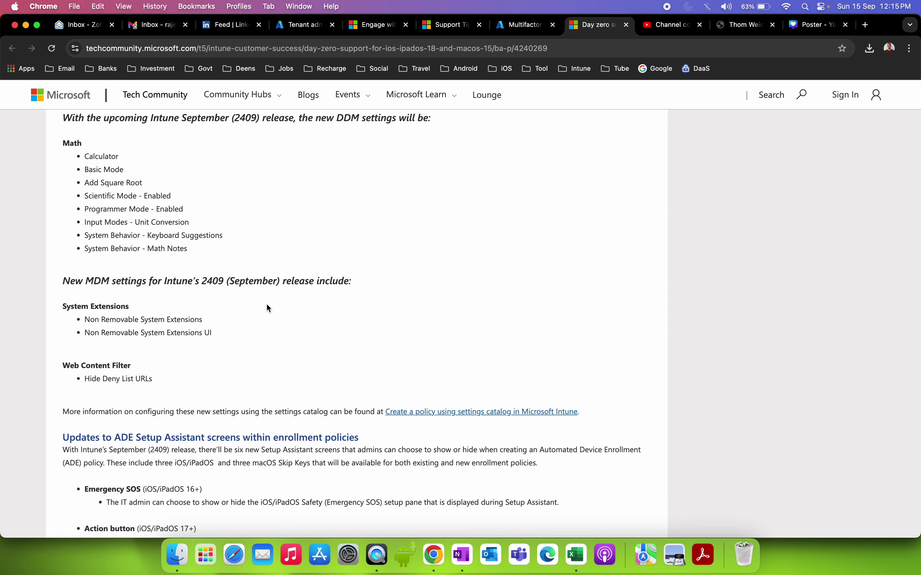
pyautogui.moveTo(91, 320); pyautogui.dragTo(110, 332)
pyautogui.click(223, 325)
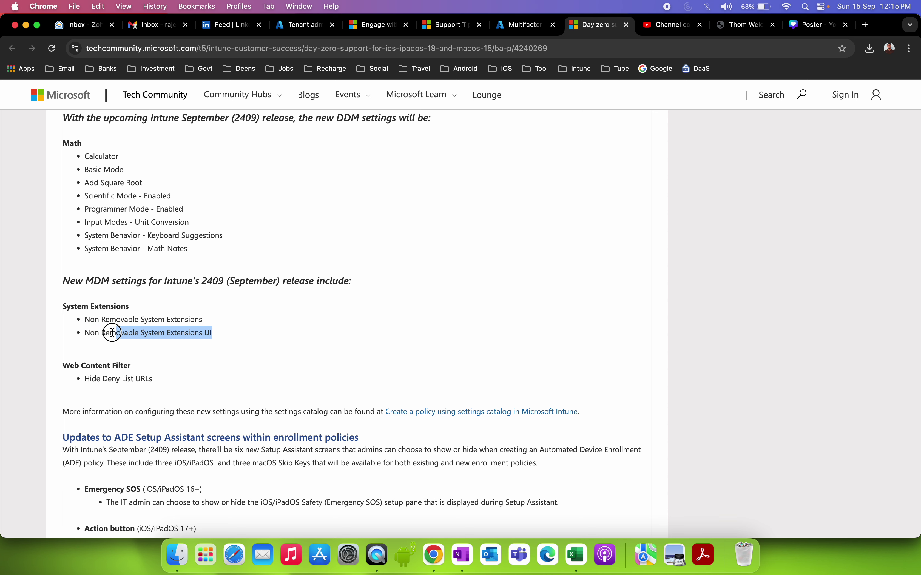
pyautogui.click(184, 369)
pyautogui.moveTo(158, 378); pyautogui.dragTo(72, 381)
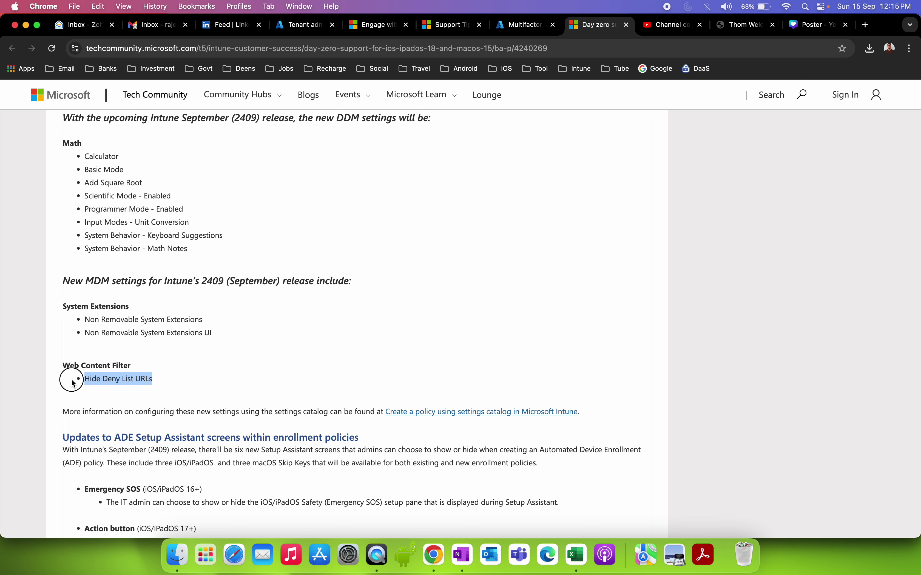
pyautogui.click(199, 371)
# Step: Scroll back up toward the top of the article
pyautogui.scroll(-2, 513, 262)
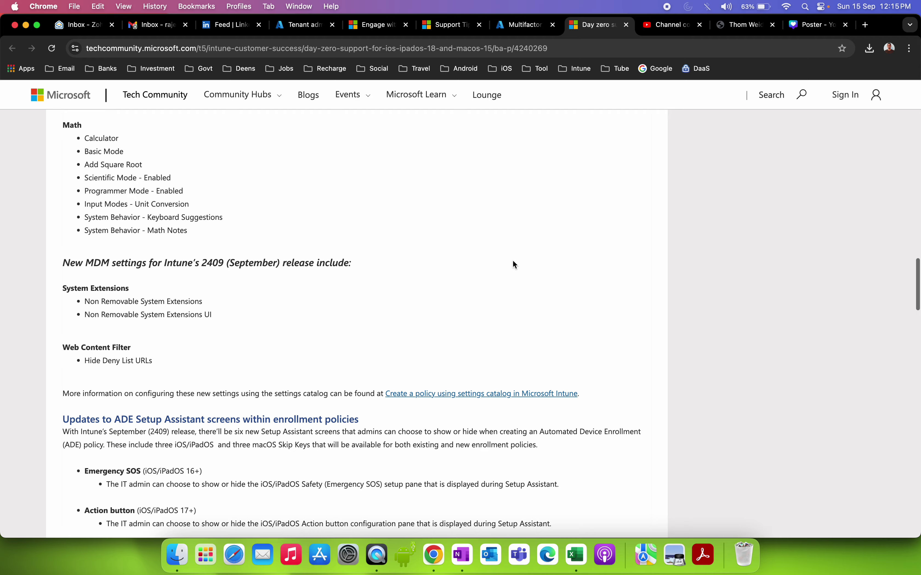
pyautogui.scroll(-3, 597, 228)
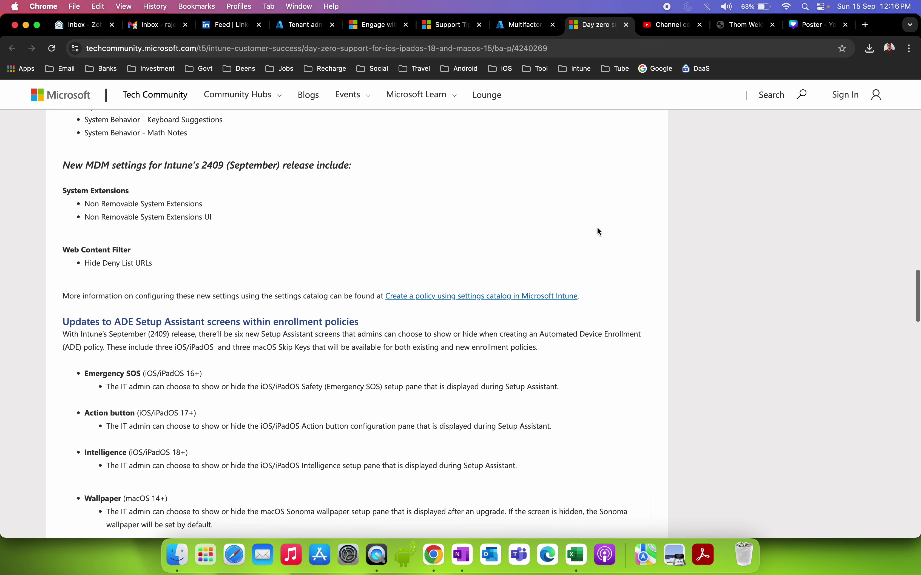
pyautogui.scroll(3, 597, 229)
pyautogui.scroll(-15, 597, 228)
pyautogui.scroll(1, 598, 229)
pyautogui.scroll(12, 598, 227)
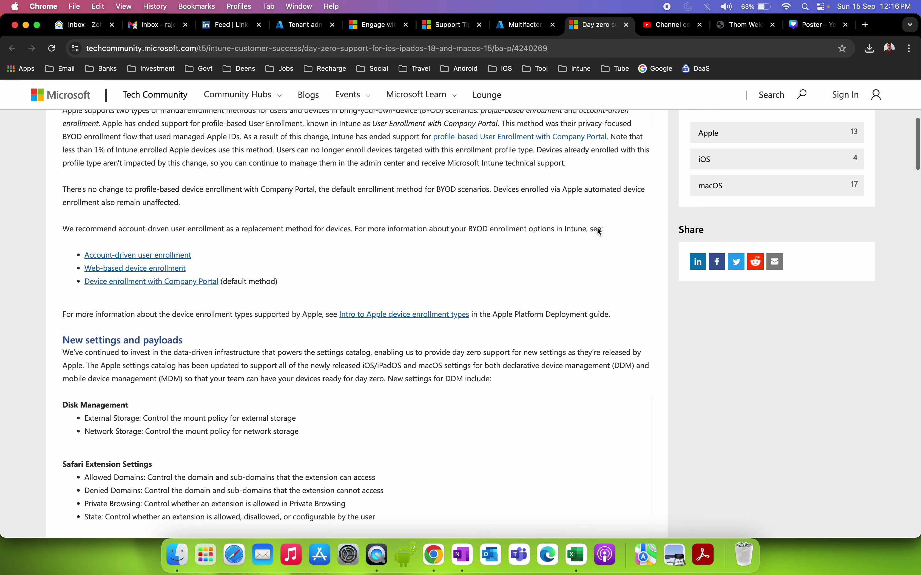
pyautogui.scroll(10, 599, 231)
# Step: Briefly highlight the iOS/iPadOS 18 and macOS title words and dismiss the Tech Community Live banner
pyautogui.moveTo(184, 284); pyautogui.dragTo(415, 281)
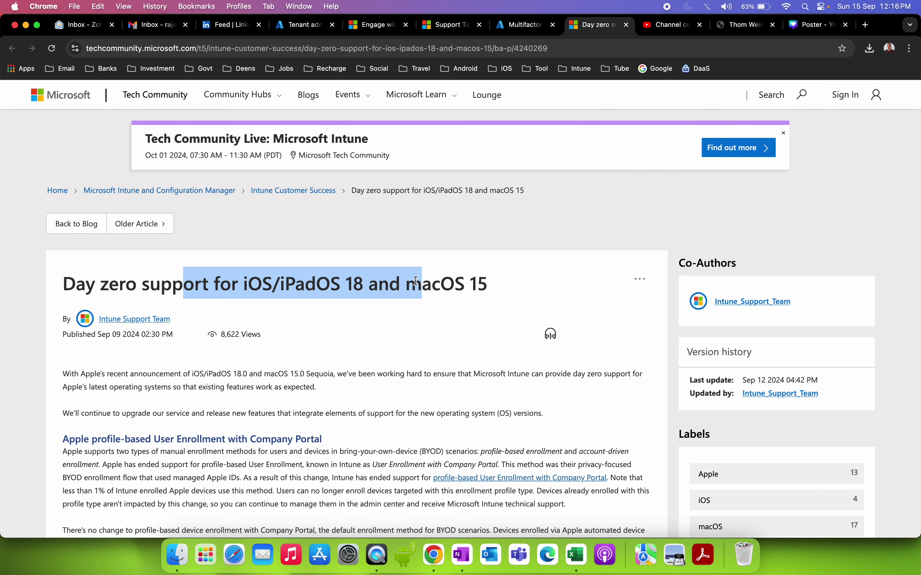
pyautogui.click(496, 282)
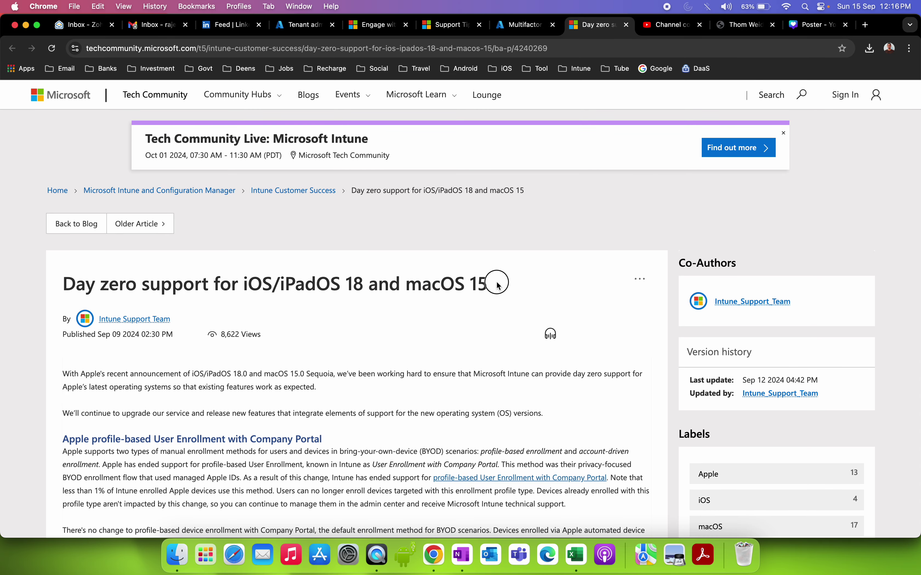
pyautogui.click(784, 134)
# Step: Scroll the article, then go via the Azure multifactor authentication page to YouTube Studio's Channel content
pyautogui.scroll(-20, 443, 260)
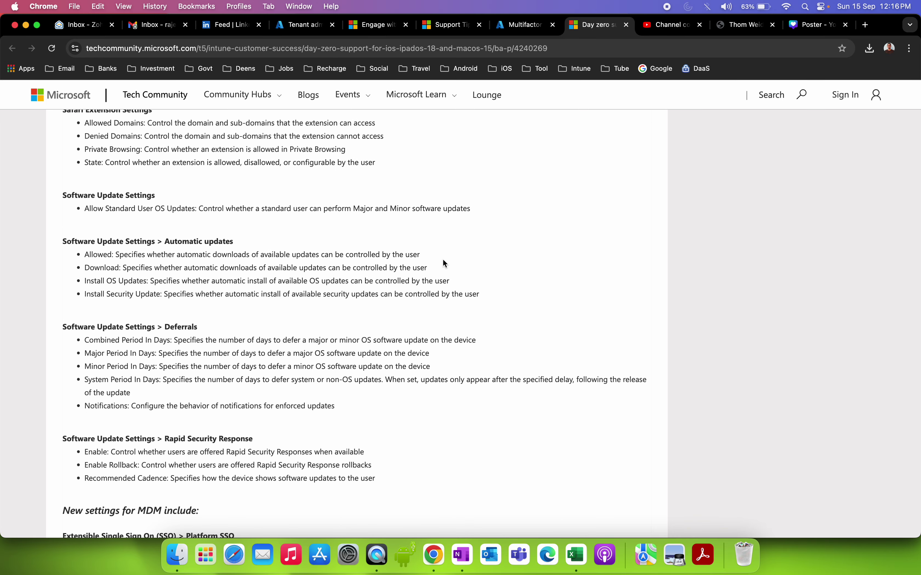
pyautogui.scroll(10, 444, 261)
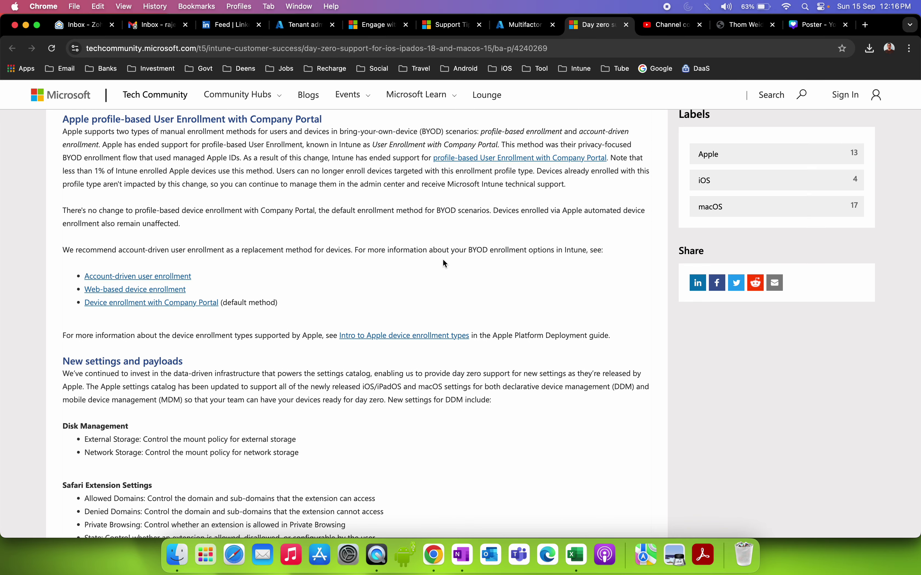
pyautogui.scroll(6, 443, 260)
pyautogui.scroll(1, 443, 258)
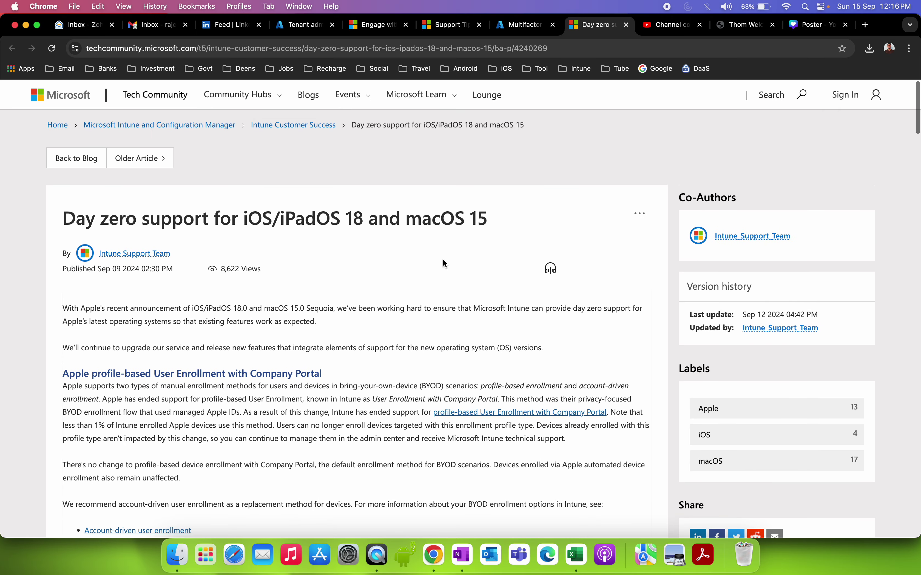
pyautogui.click(527, 32)
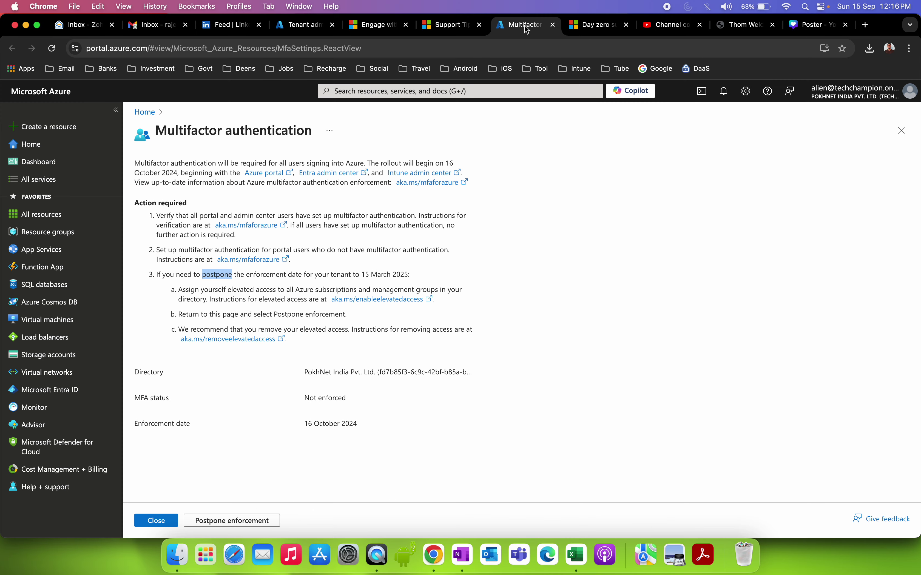
pyautogui.click(672, 25)
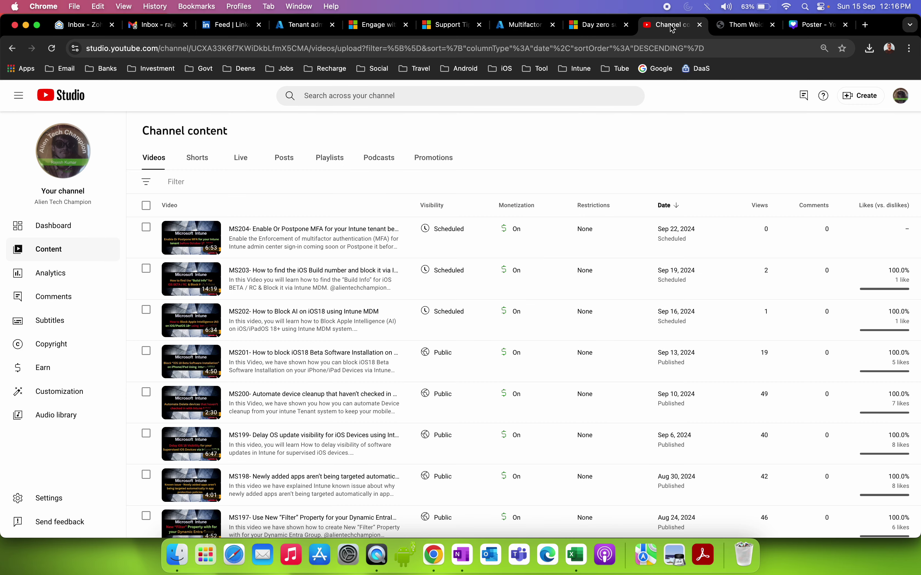